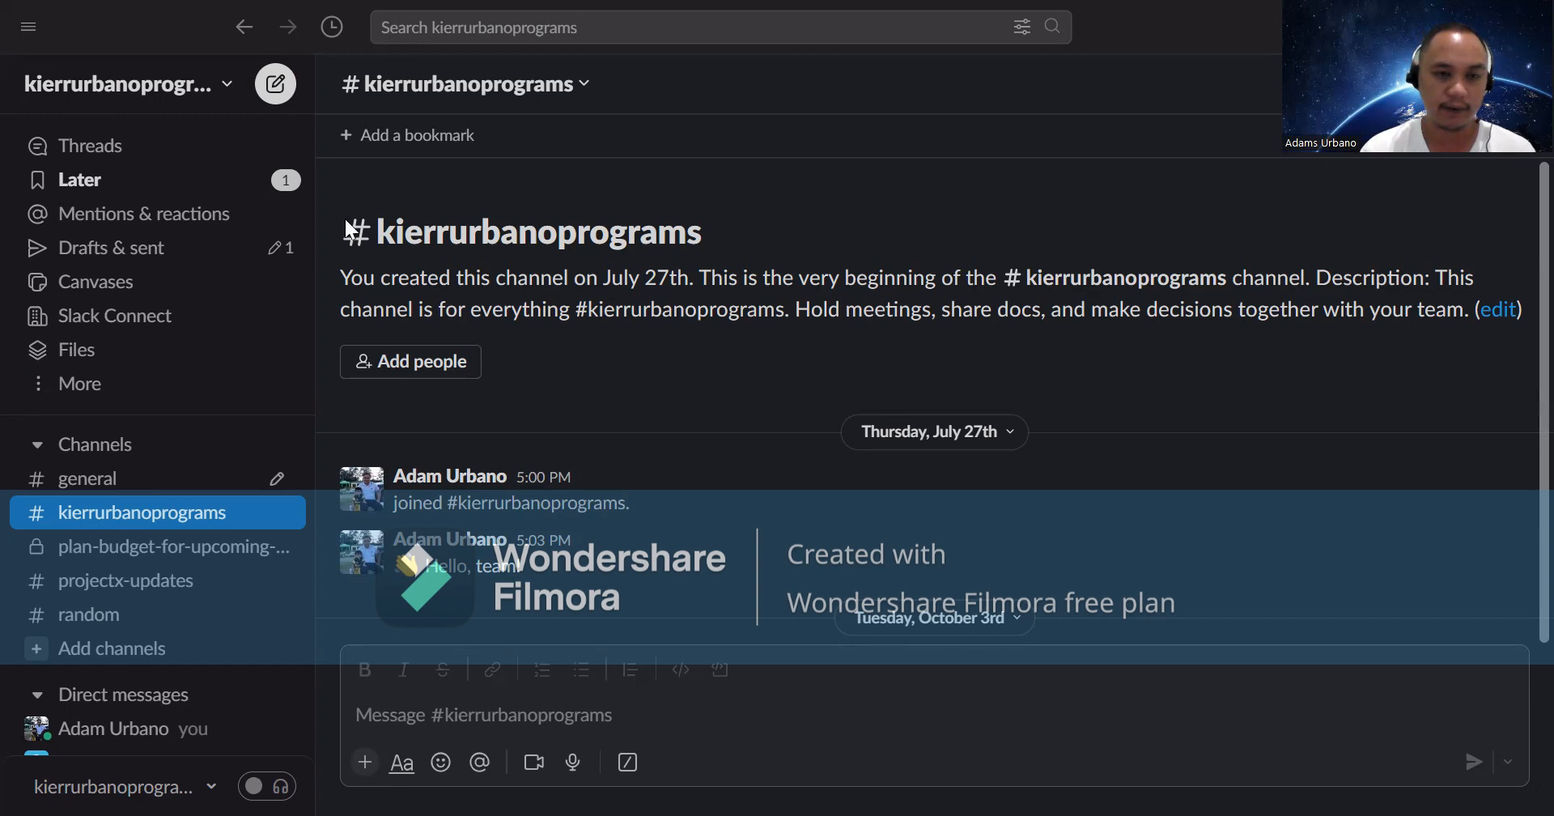
# - In #general, open the + attachments menu and choose to upload a file from the computer
pyautogui.click(191, 494)
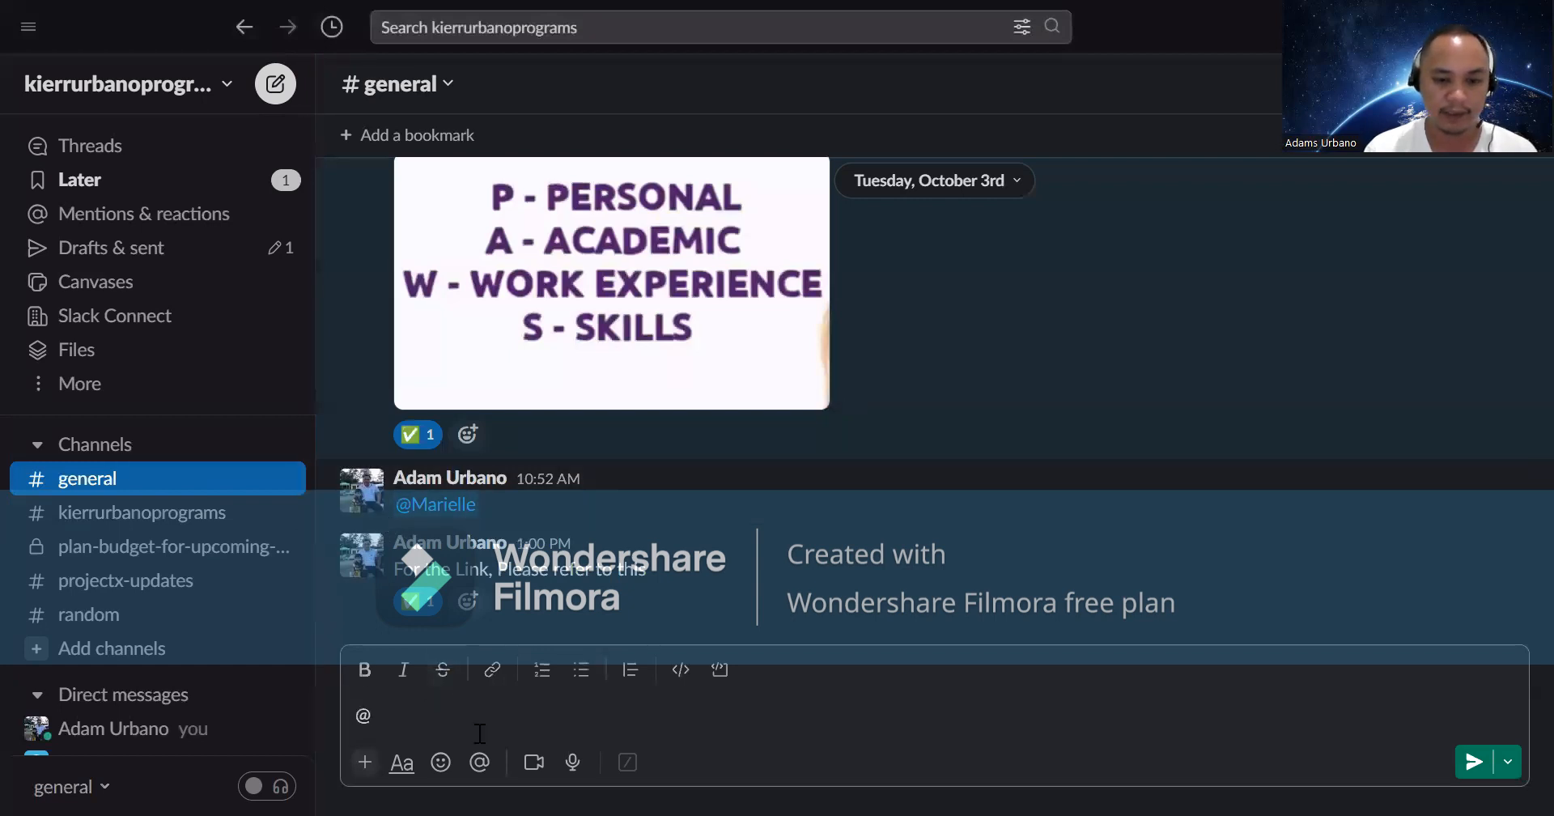
pyautogui.click(365, 762)
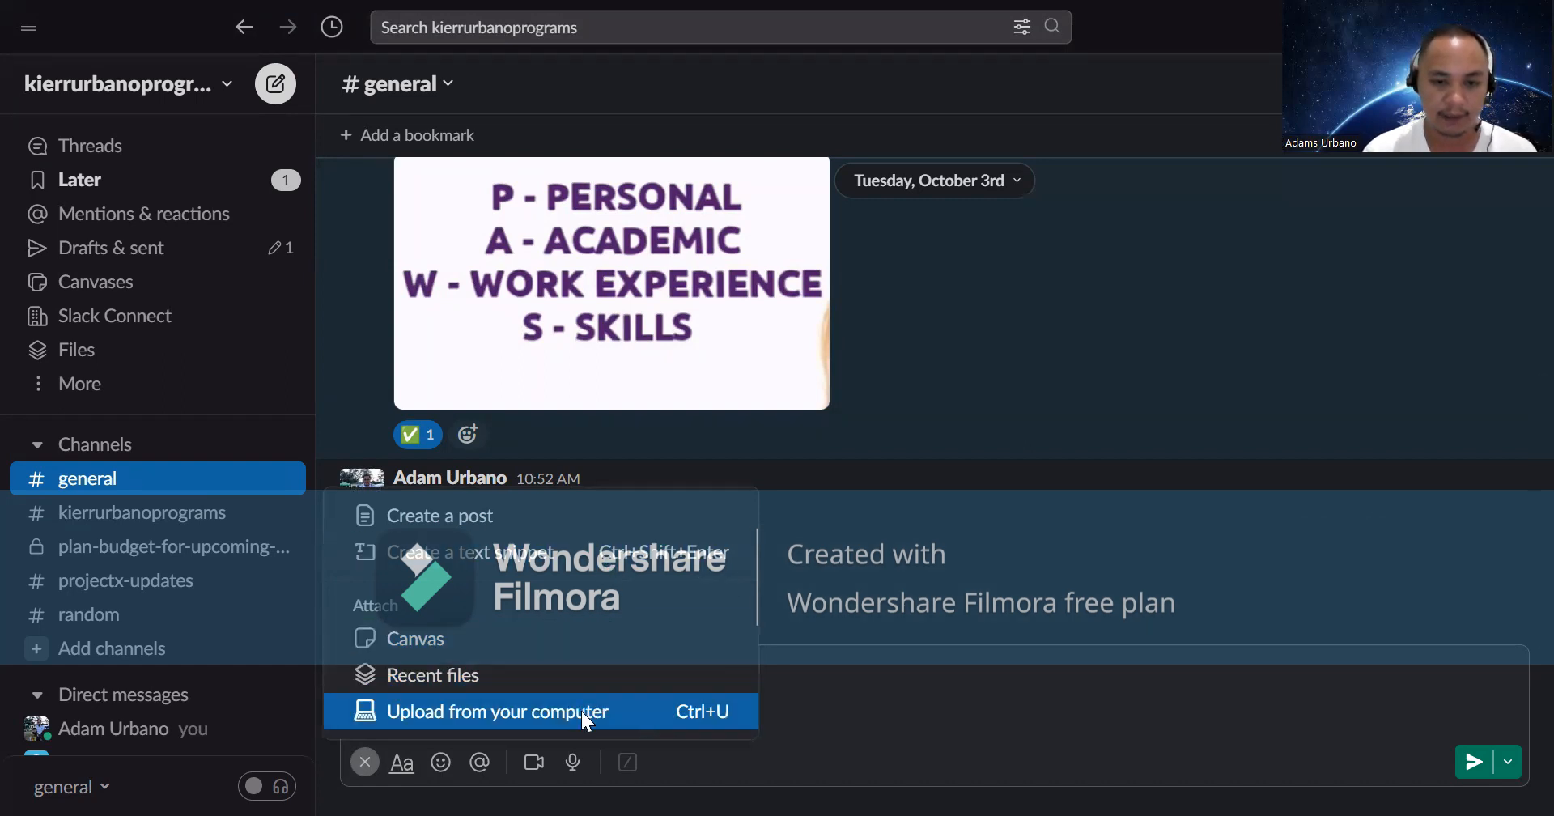
pyautogui.click(604, 712)
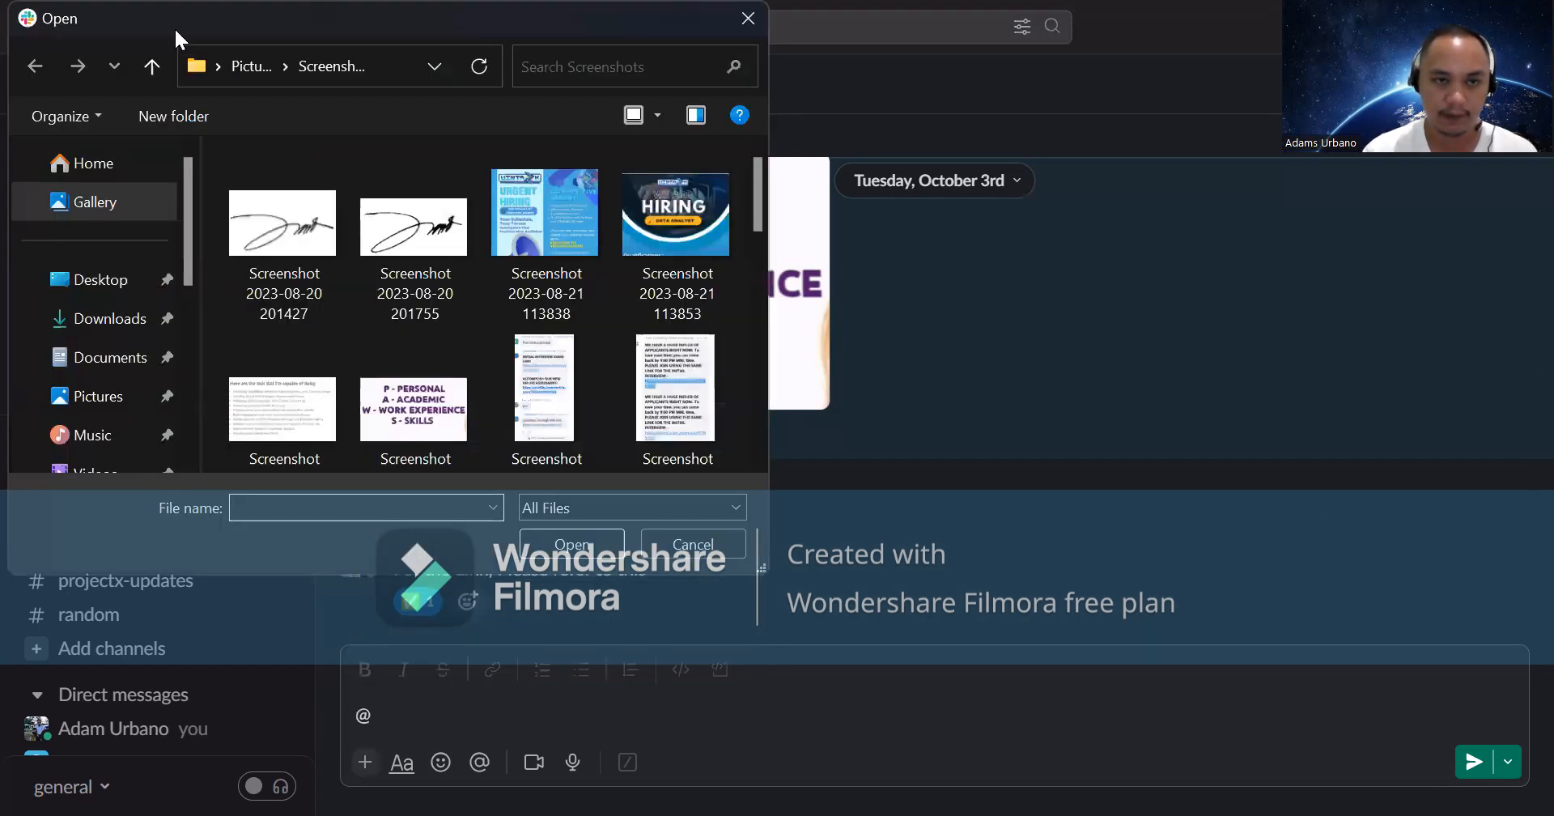
# - Cancel the file upload dialog without picking a file and scroll through #general's messages
pyautogui.press('Escape')
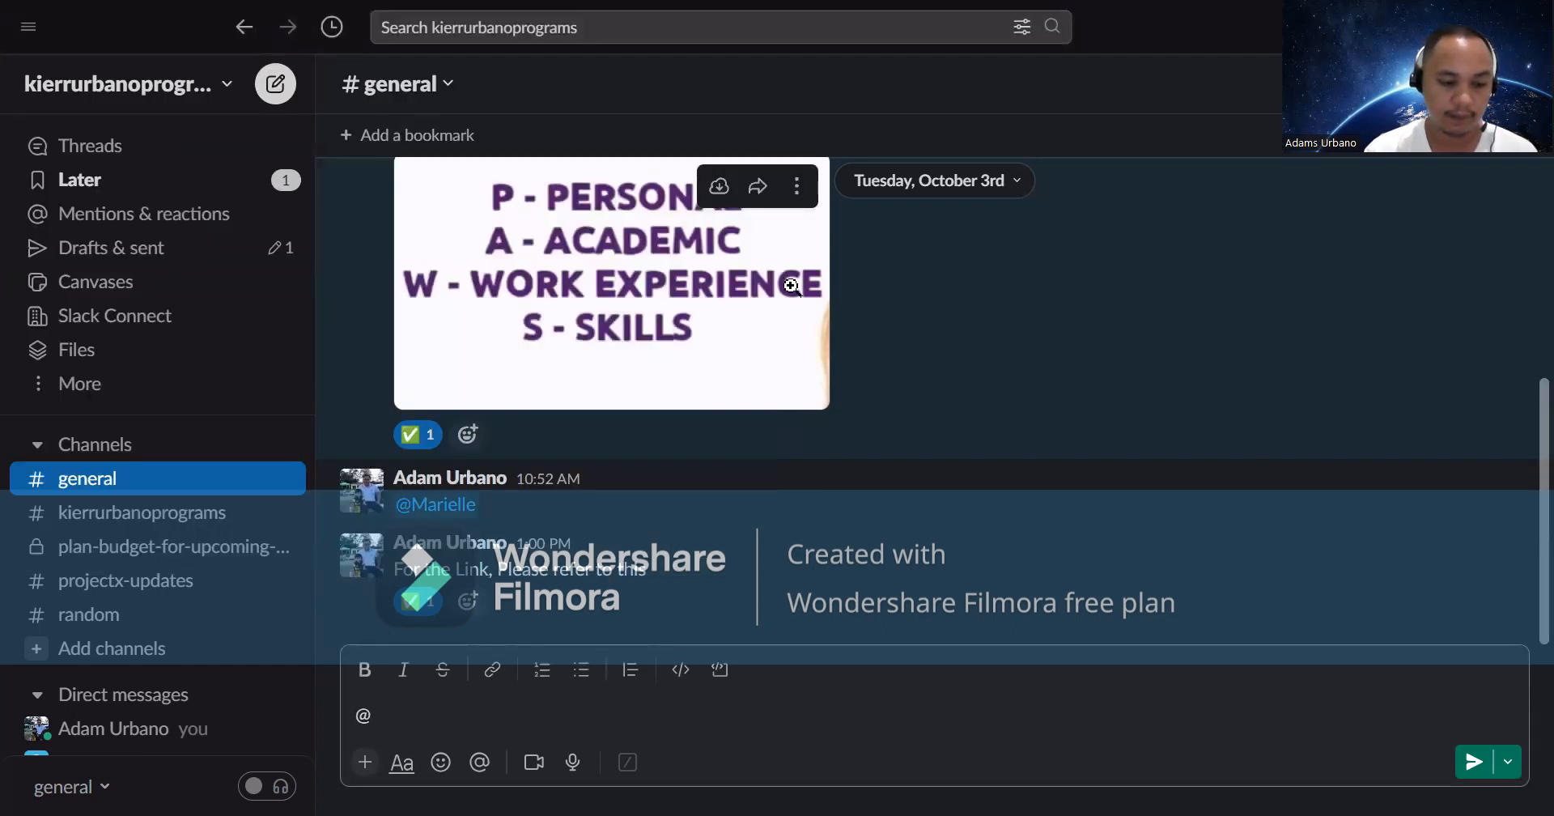
pyautogui.scroll(3, 773, 316)
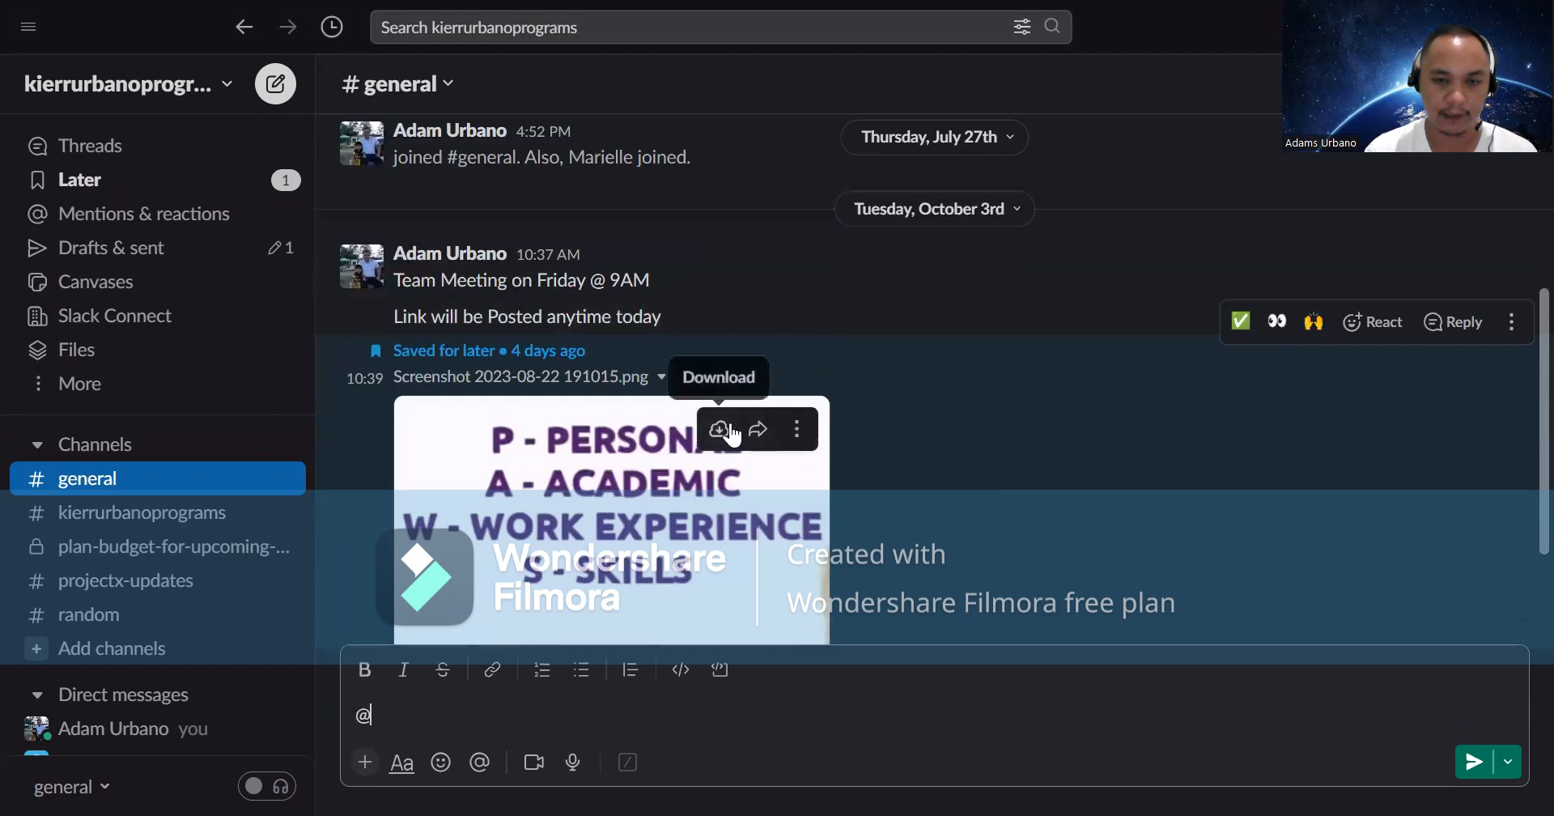
pyautogui.scroll(-2, 628, 411)
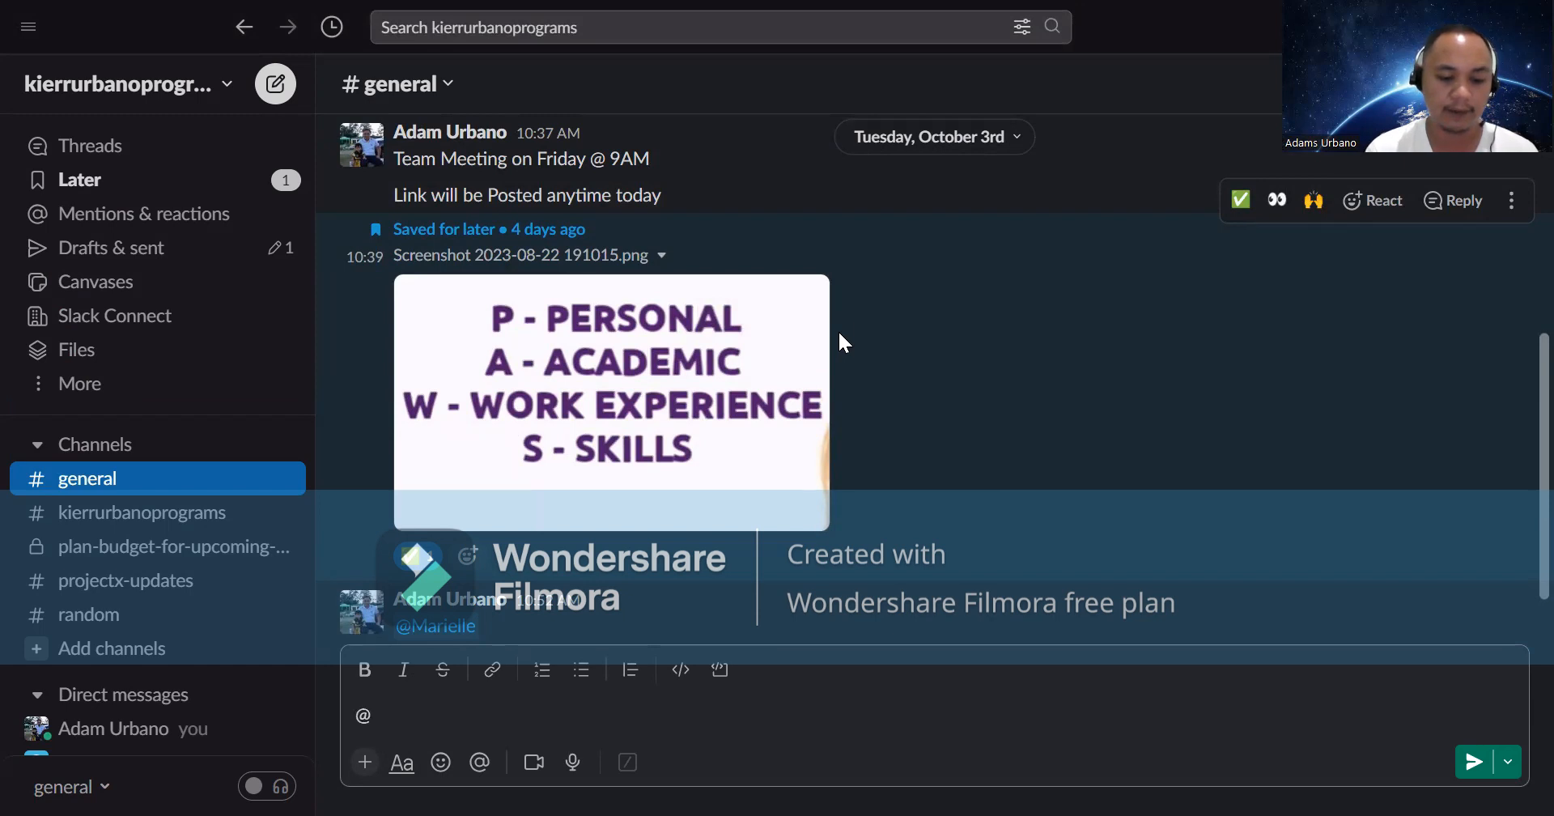
pyautogui.moveTo(794, 314)
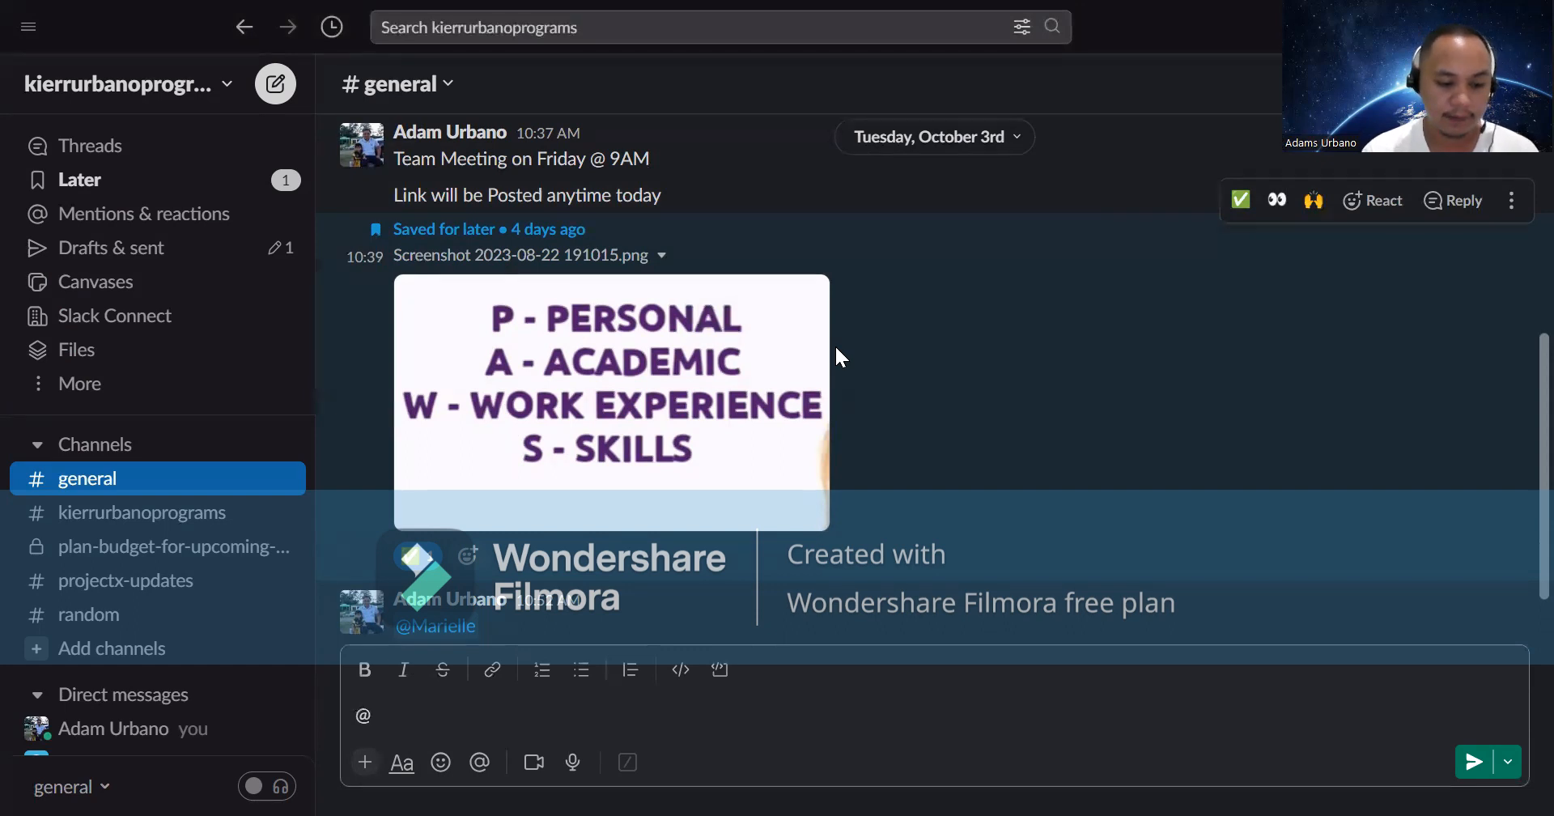
pyautogui.click(1511, 777)
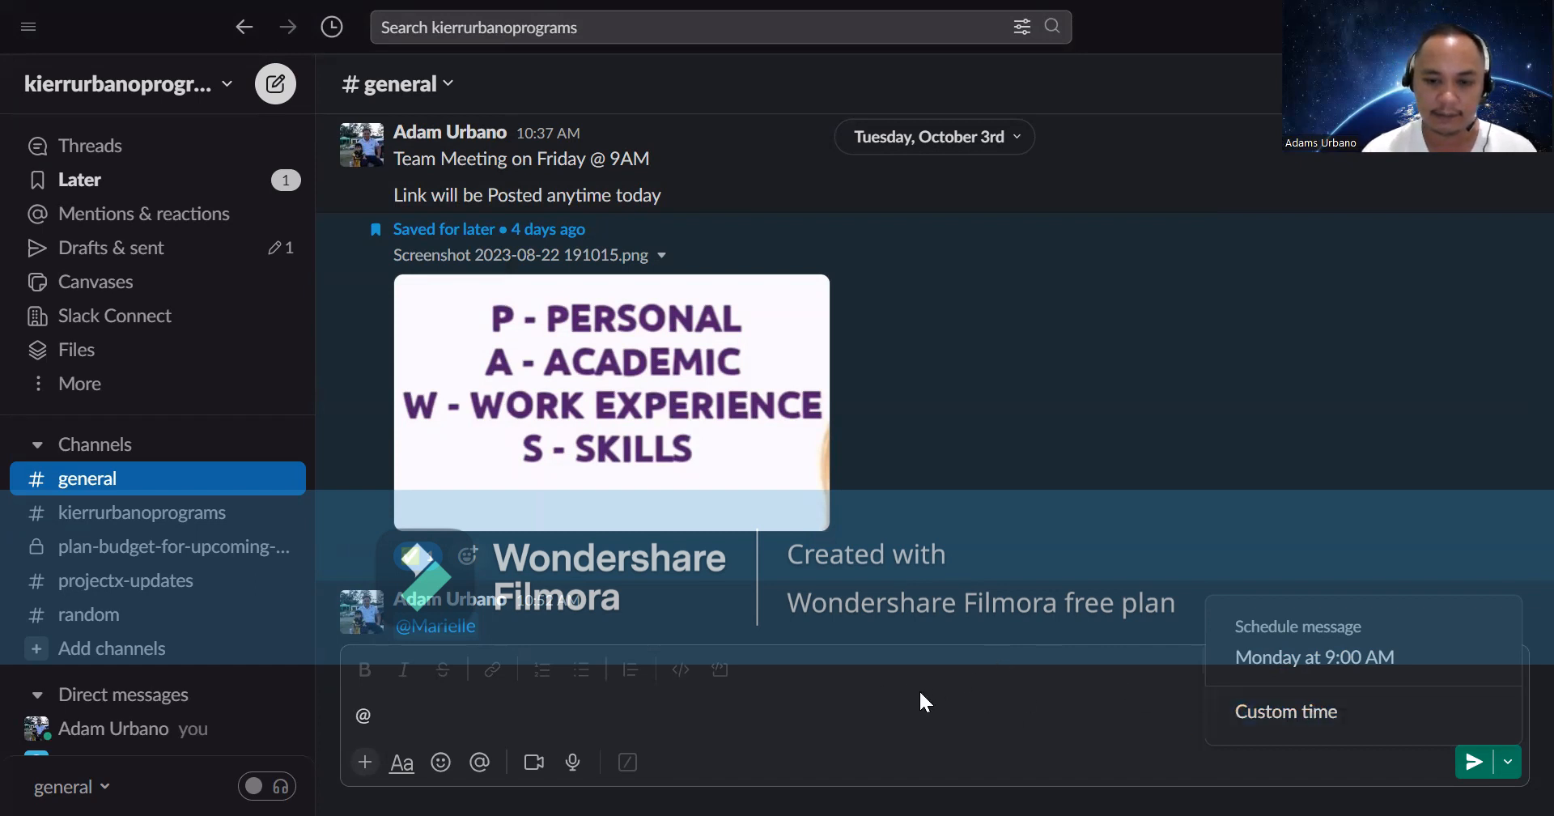
pyautogui.click(966, 515)
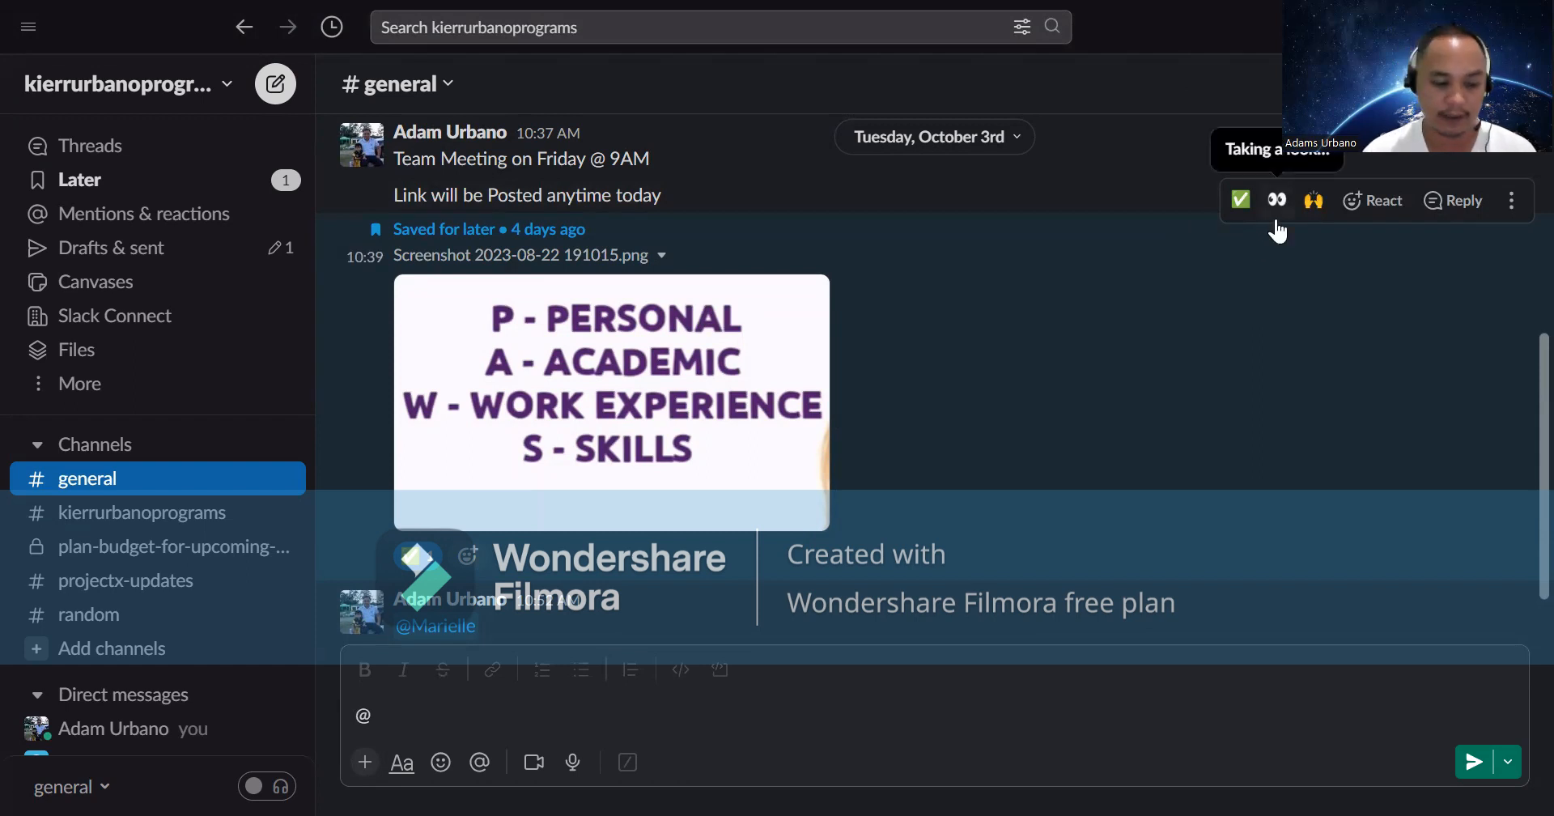
pyautogui.click(1515, 203)
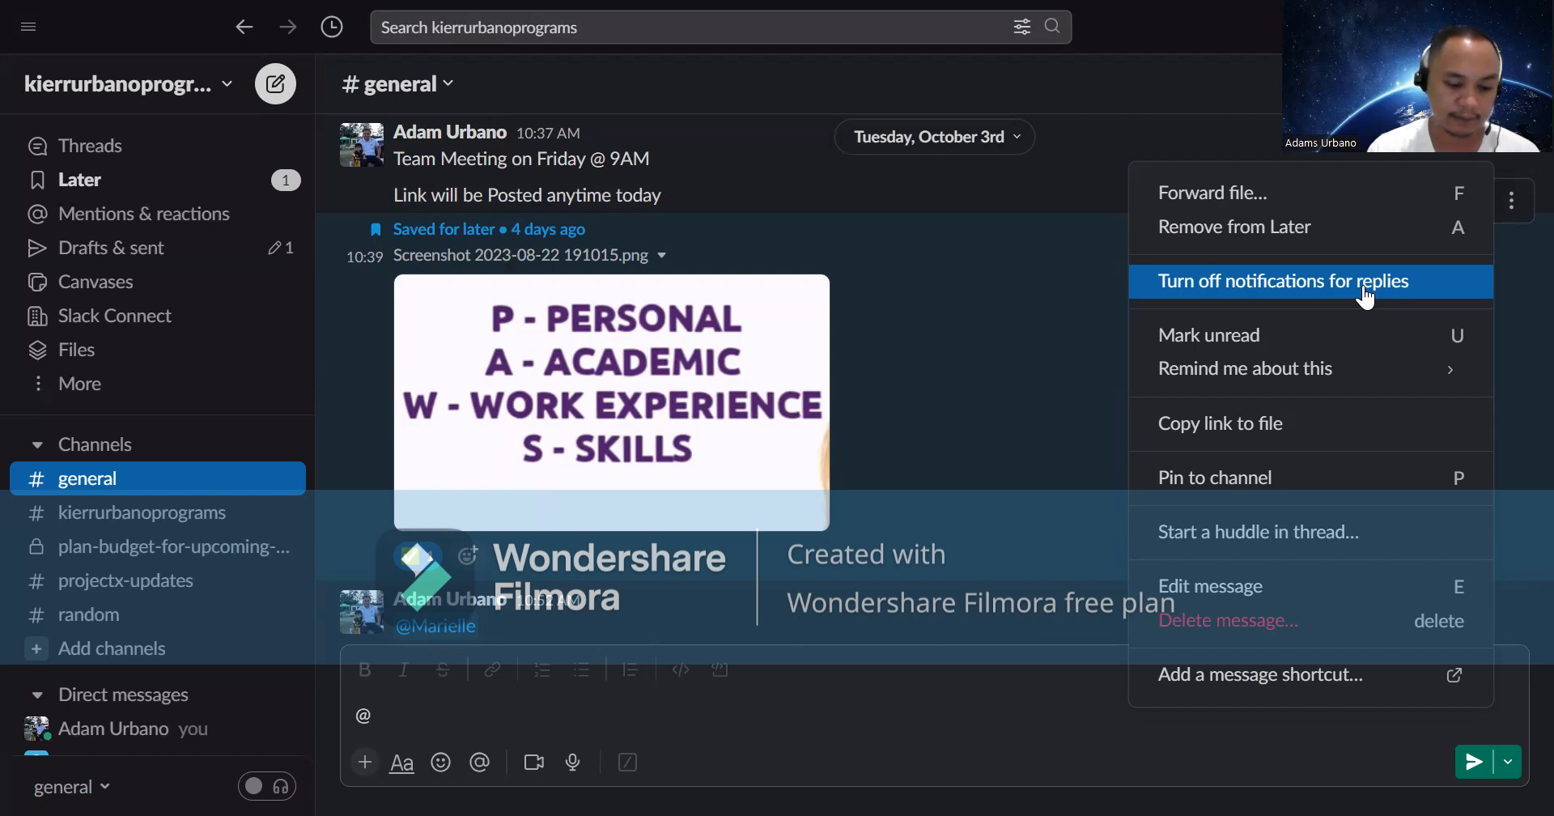
pyautogui.click(854, 694)
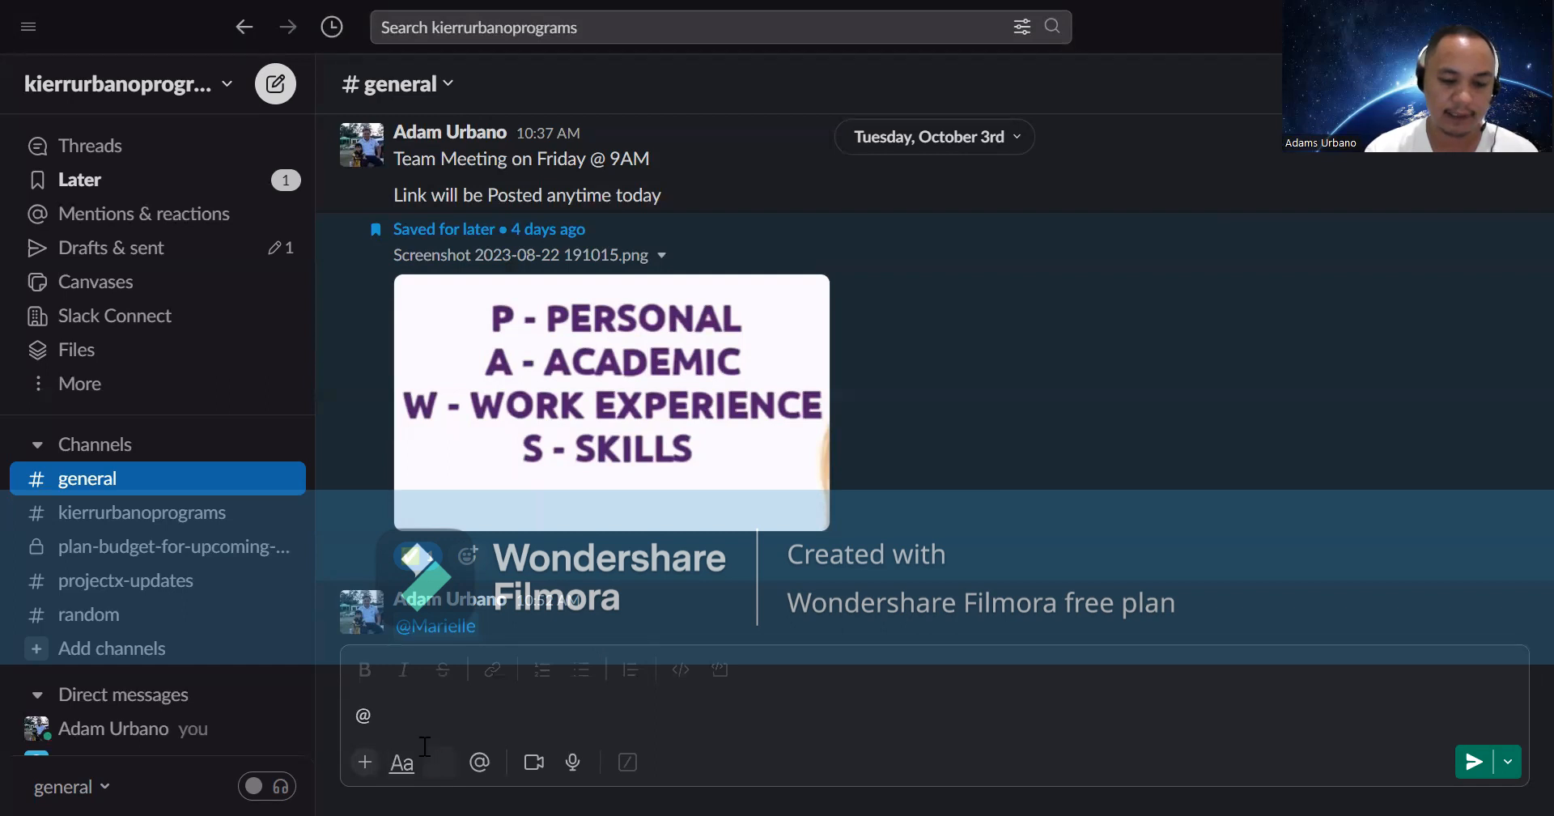
pyautogui.click(389, 730)
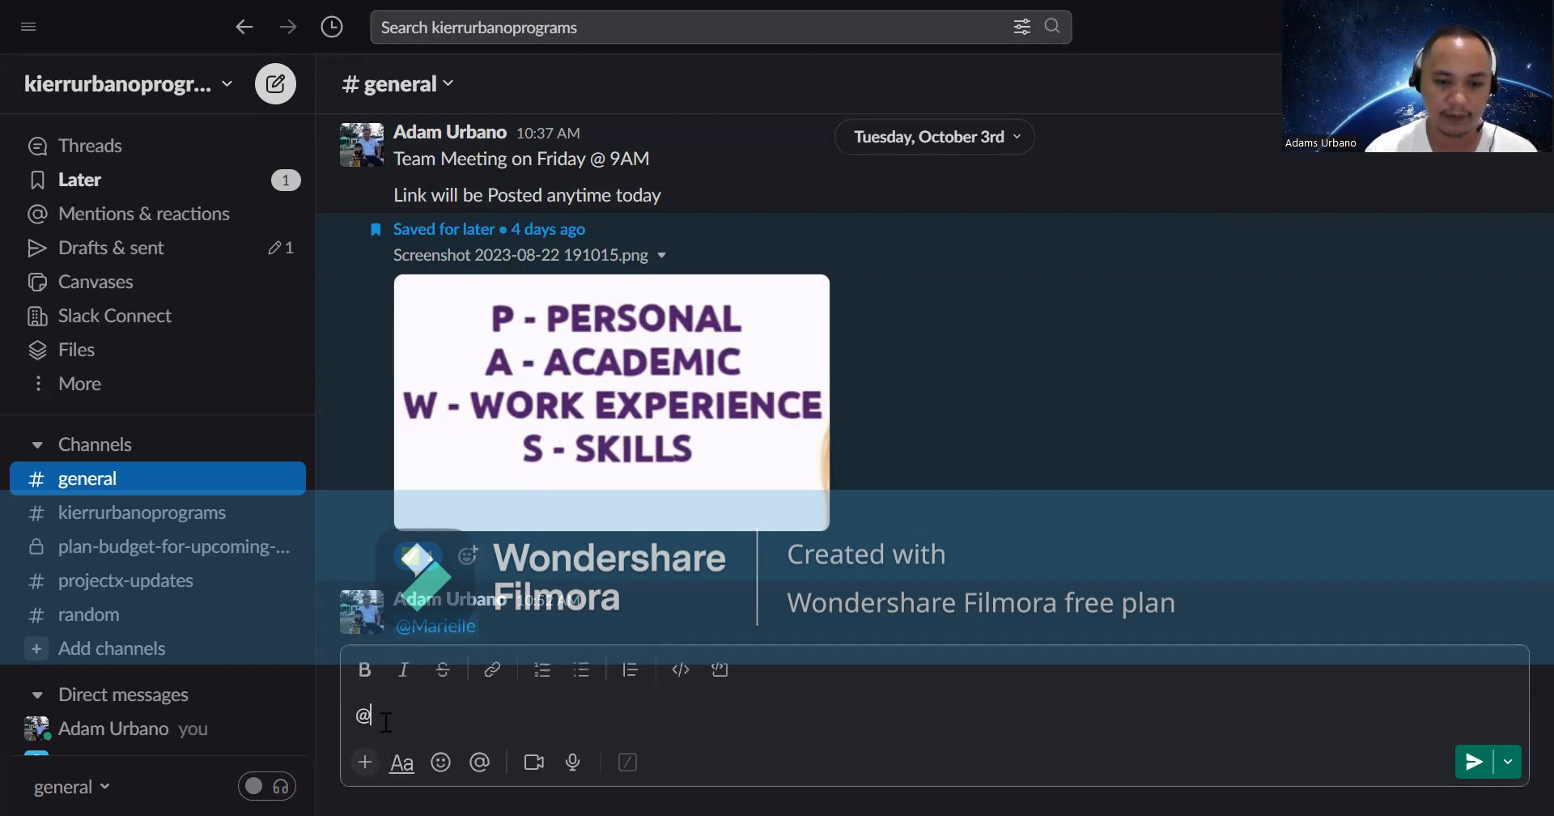
pyautogui.write('ma')
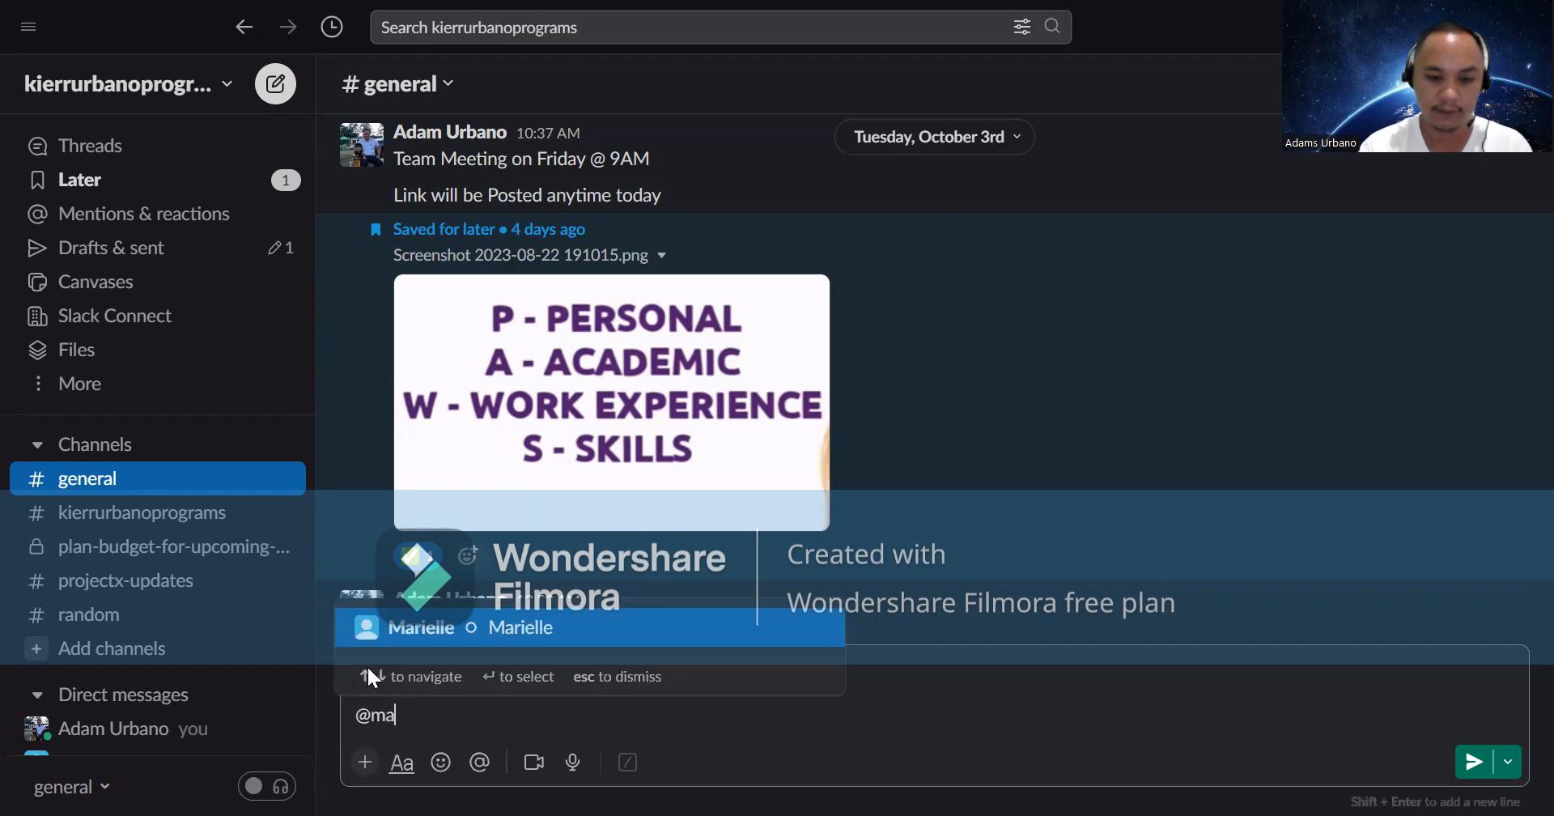
pyautogui.write('rielle')
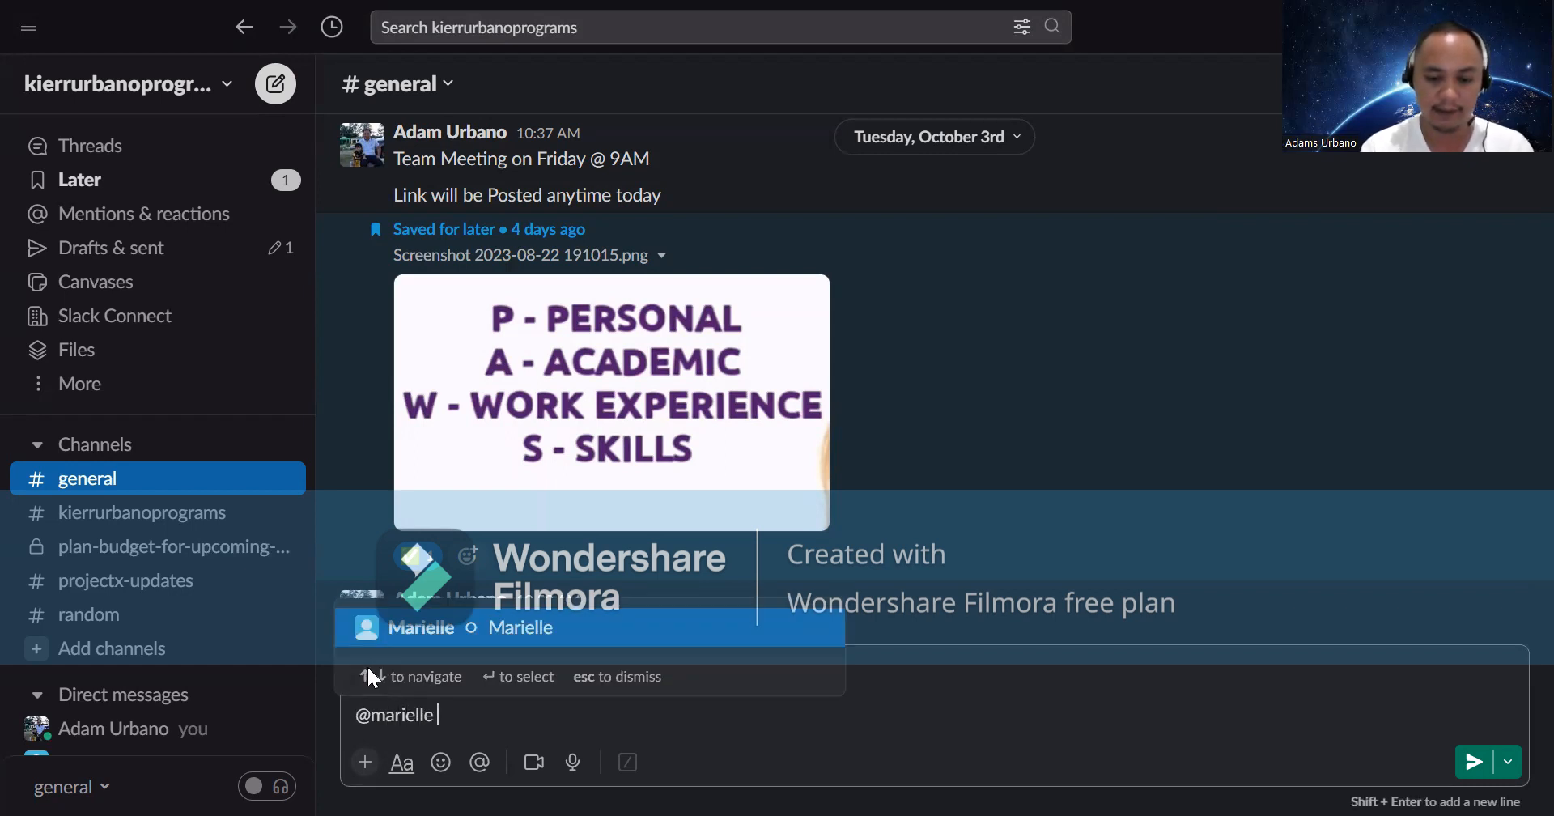
pyautogui.press('Return')
pyautogui.write('Ple')
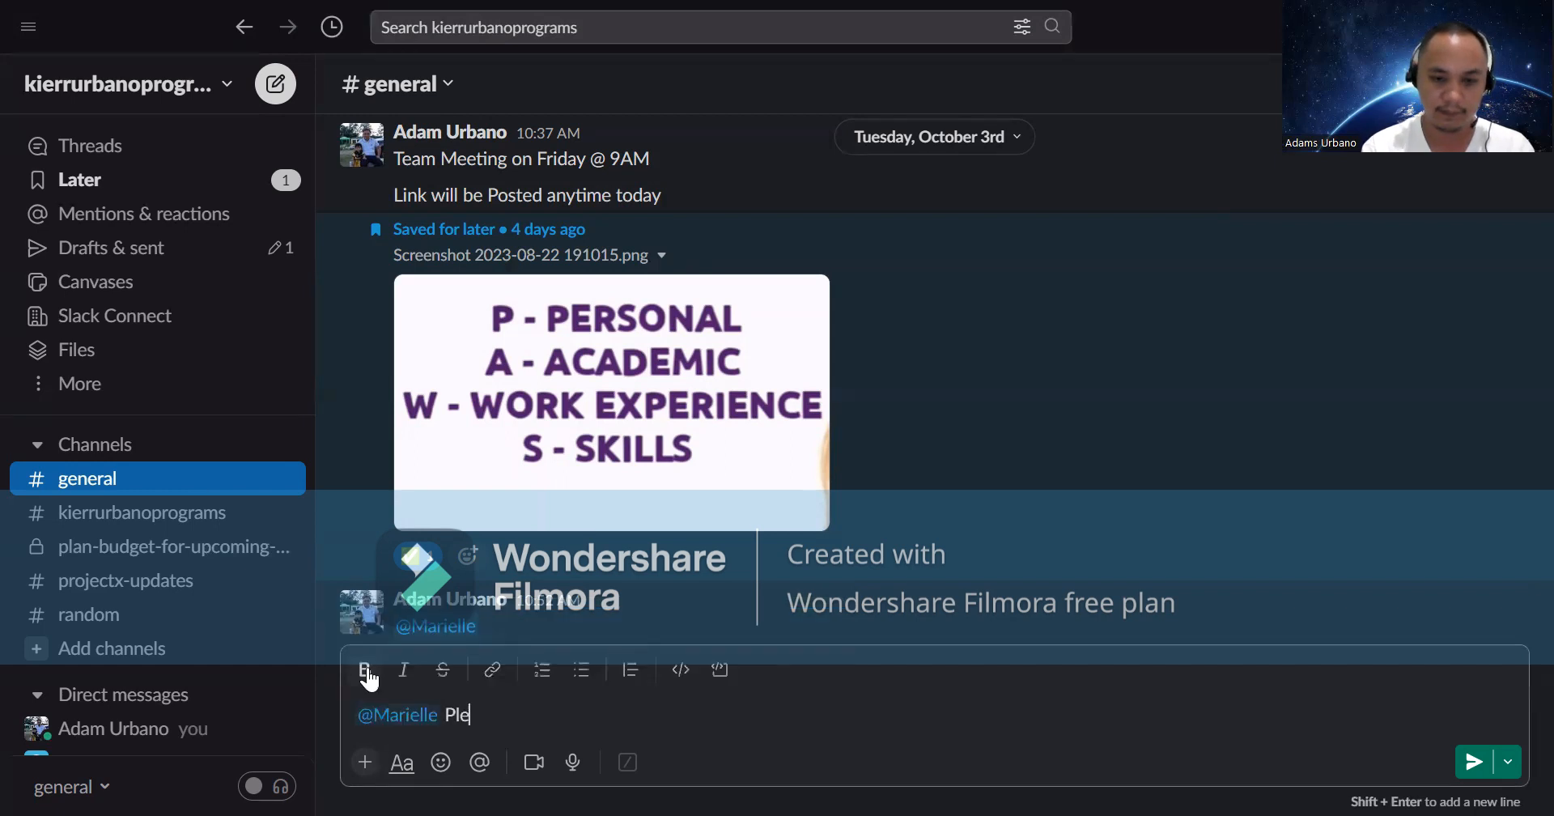
pyautogui.write('ase call me')
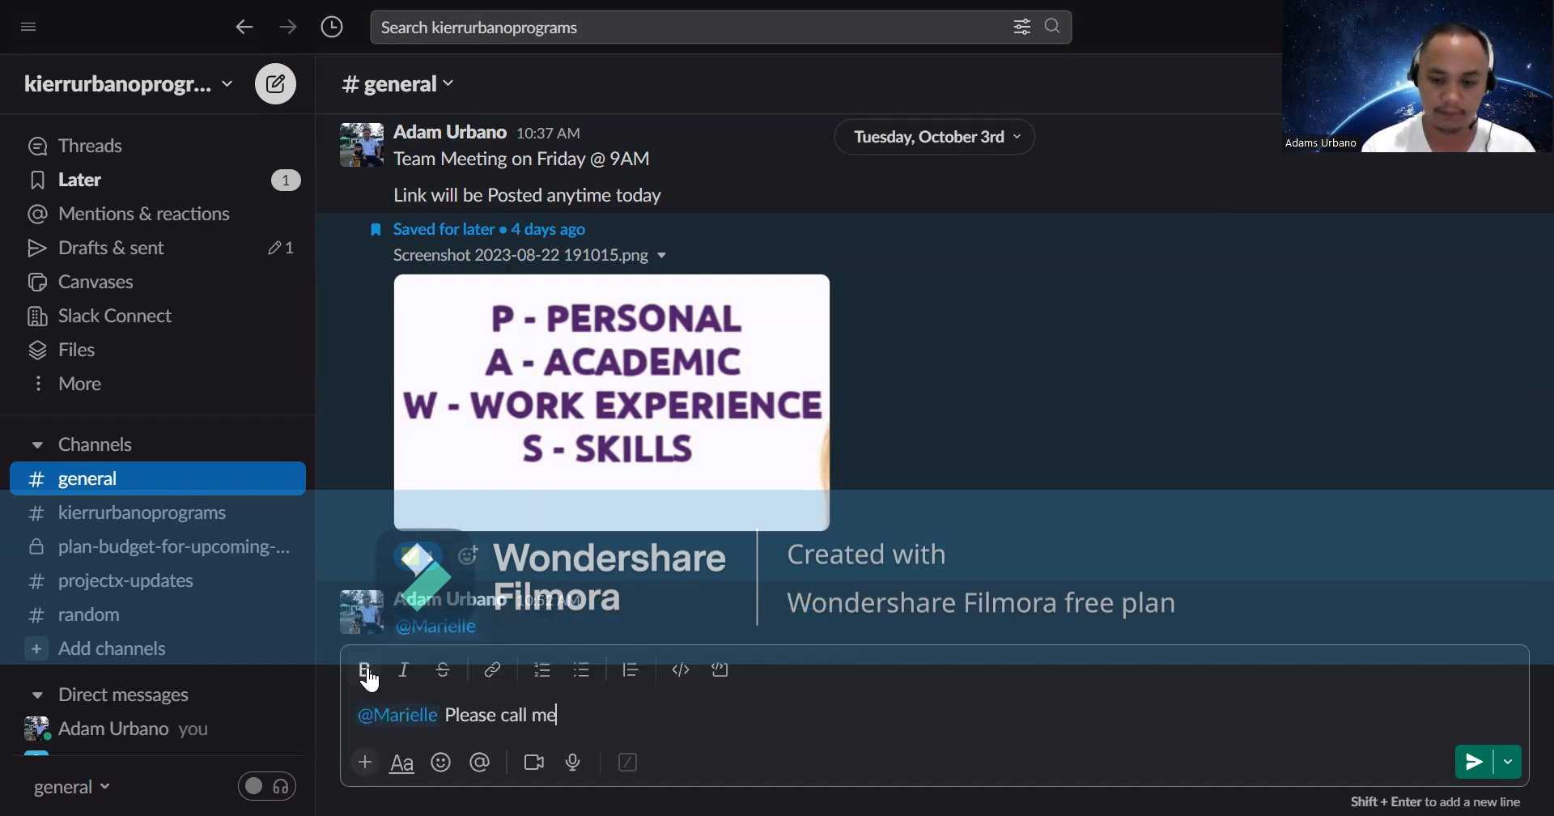
pyautogui.press('Return')
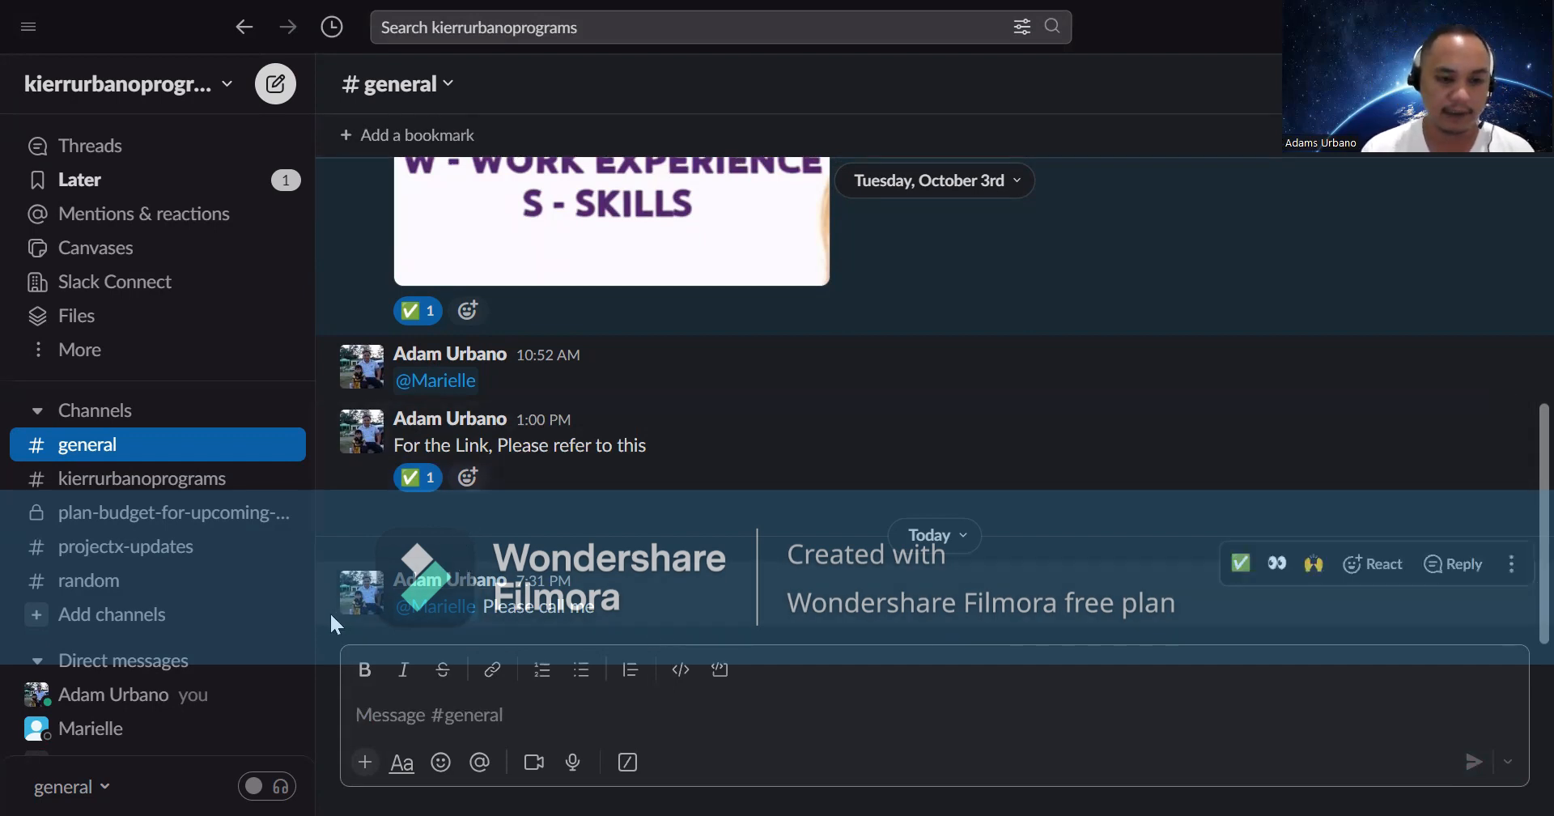
pyautogui.scroll(-1, 265, 558)
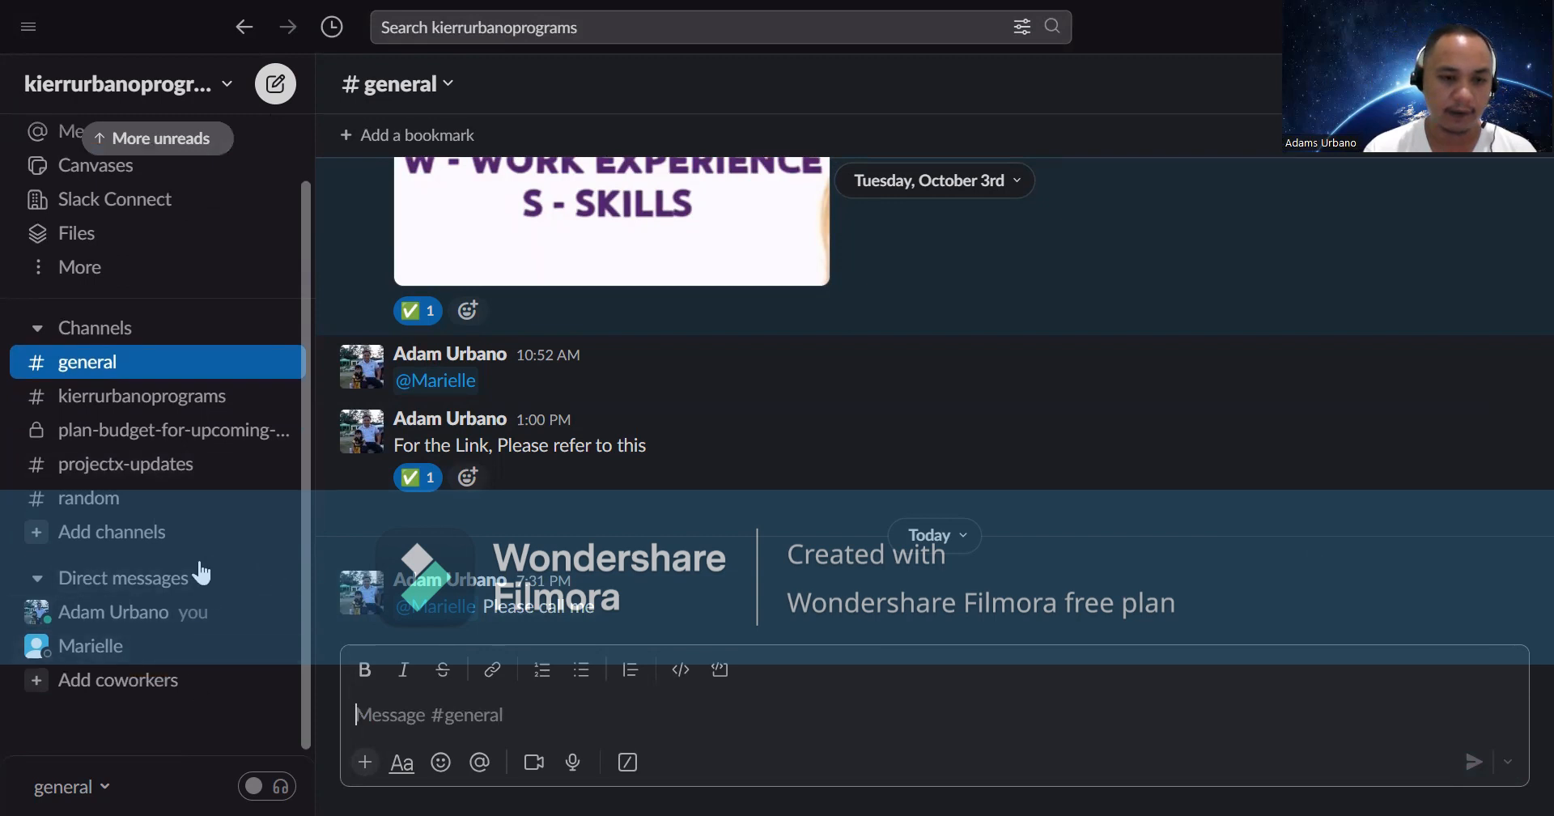
# - Start a new channel and enter the name project3-updates
pyautogui.scroll(1, 208, 564)
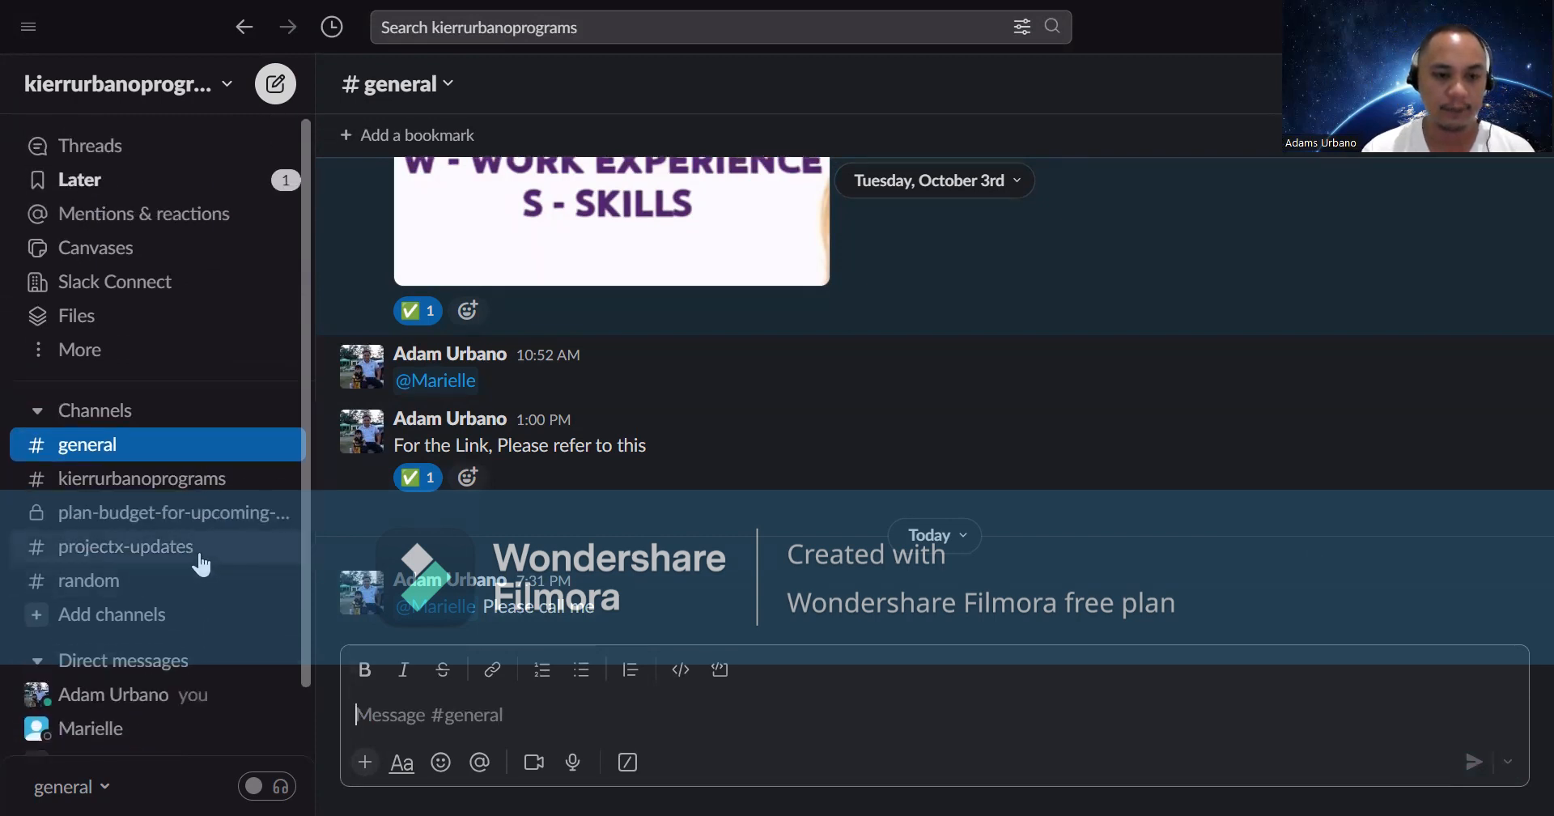
pyautogui.click(128, 615)
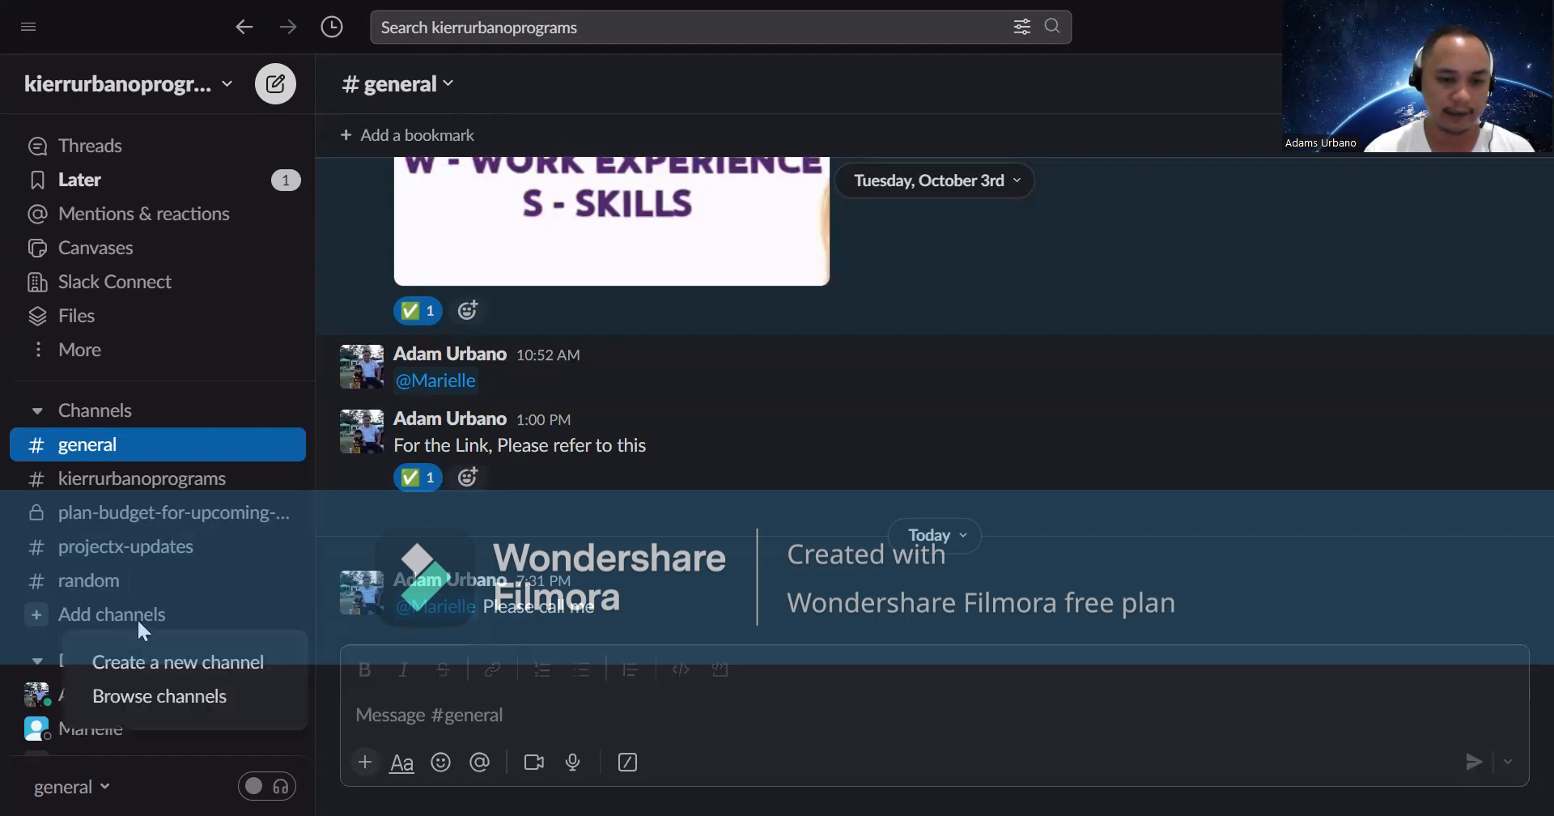
pyautogui.click(208, 674)
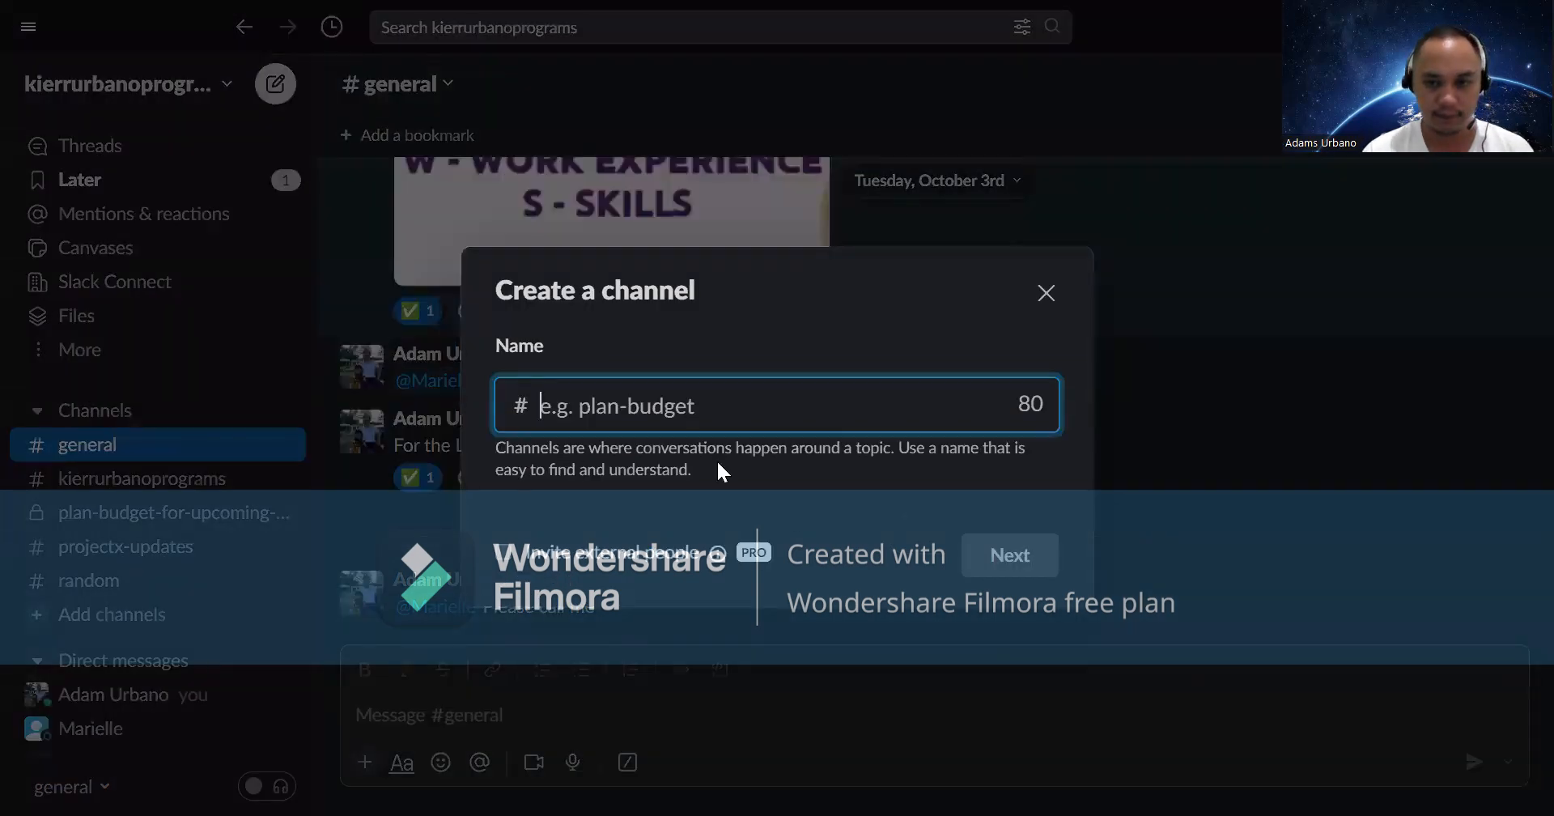
pyautogui.click(873, 412)
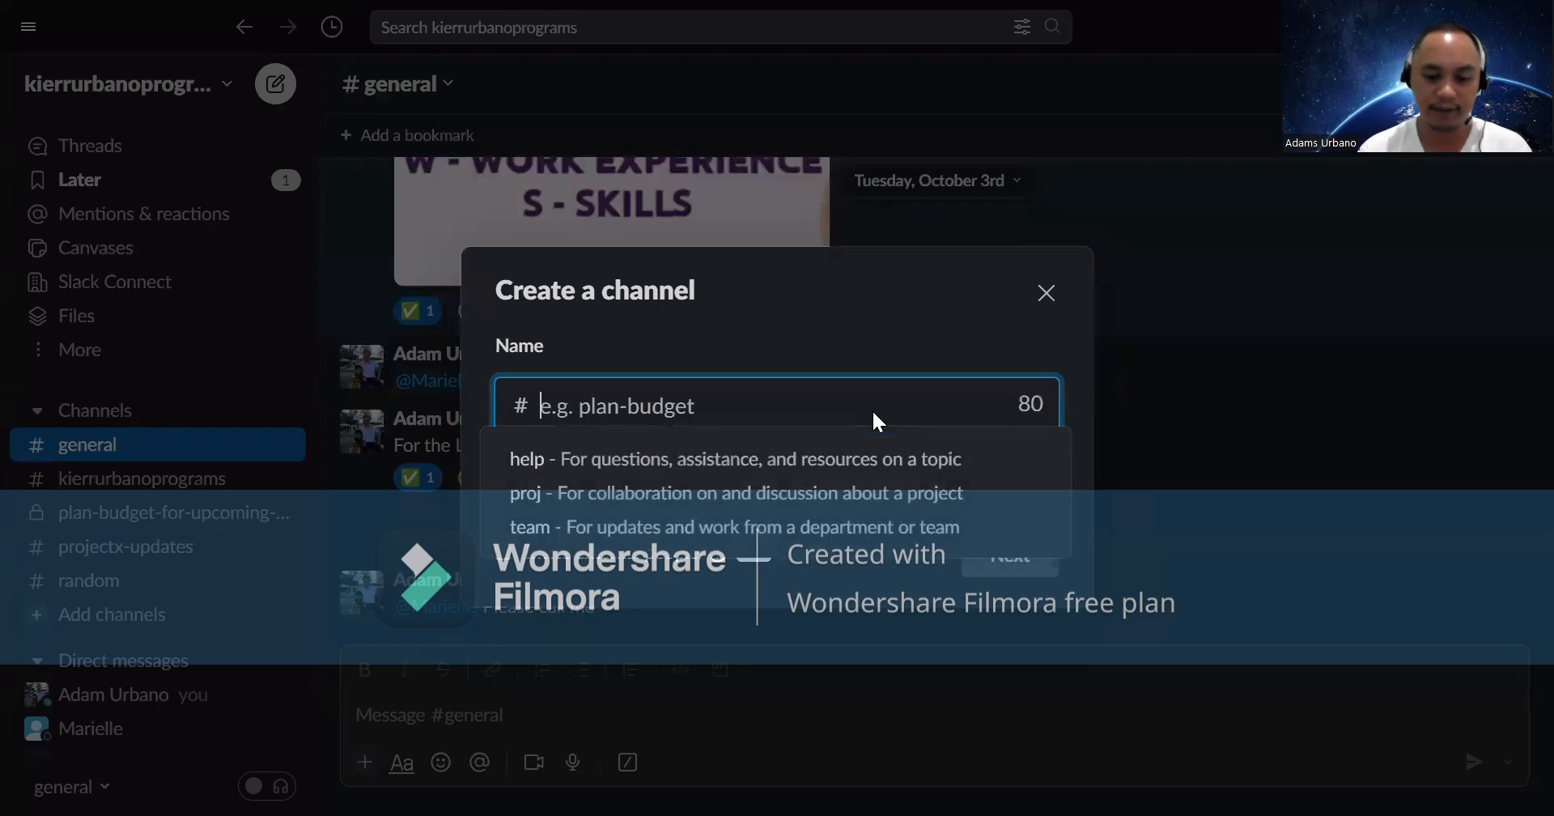
pyautogui.write('pr')
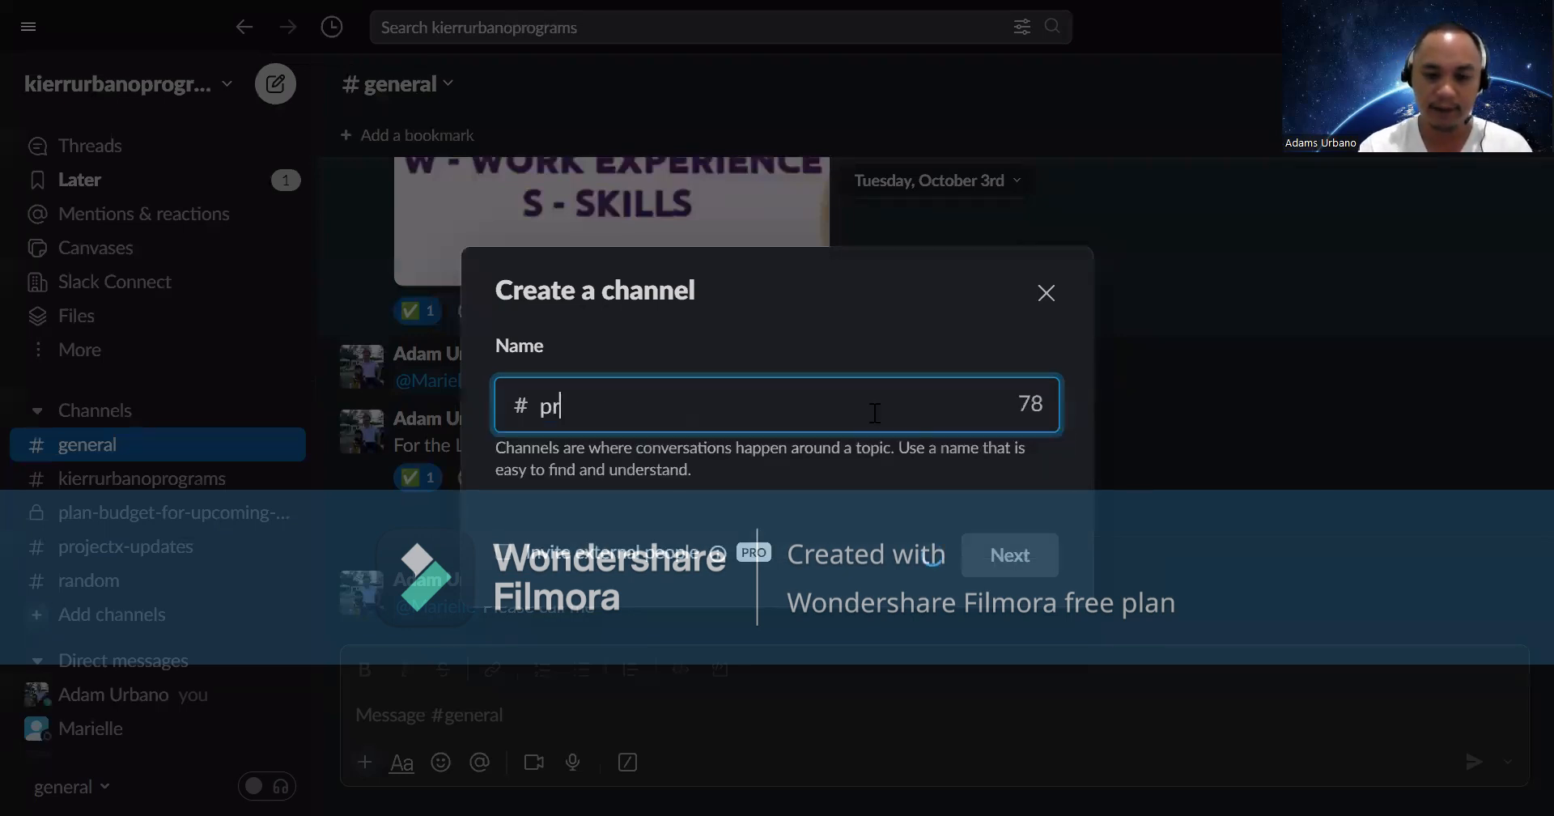
pyautogui.write('oject')
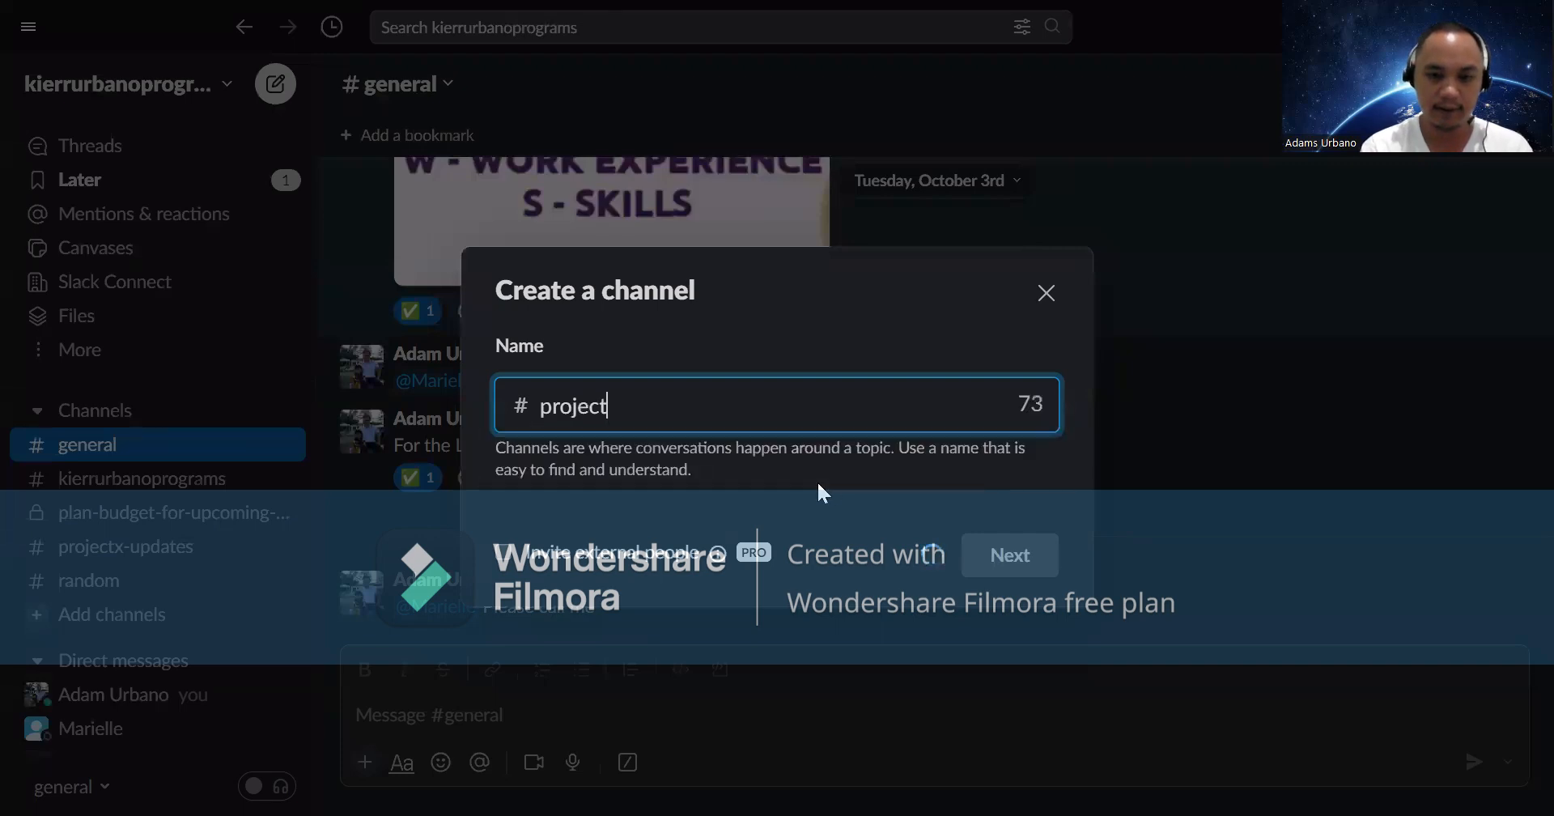
pyautogui.write('3upd')
pyautogui.press('BackSpace')
pyautogui.press('BackSpace')
pyautogui.press('BackSpace')
pyautogui.write('-up')
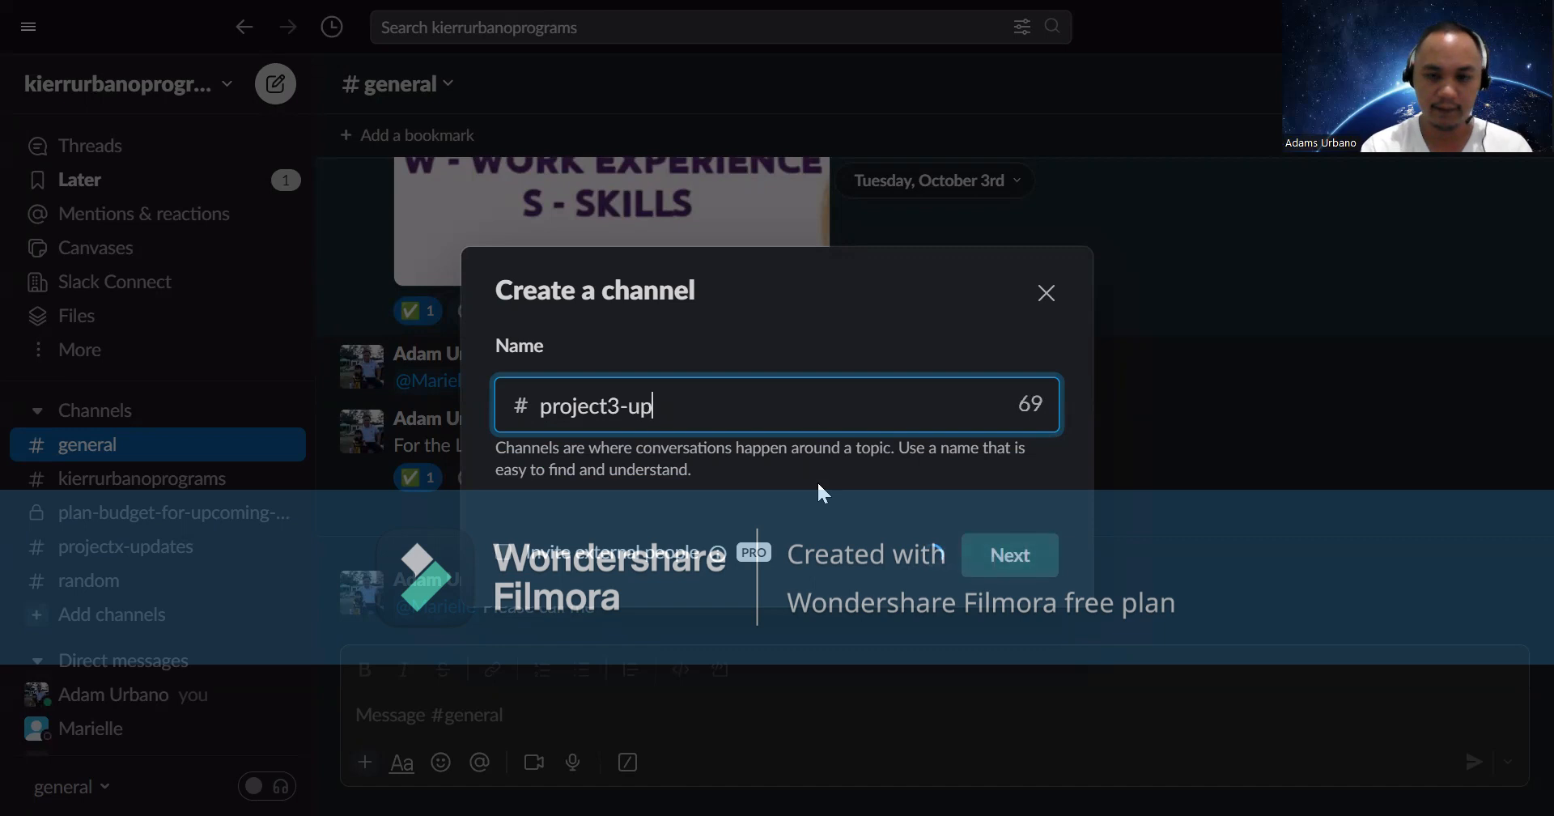
pyautogui.write('dates')
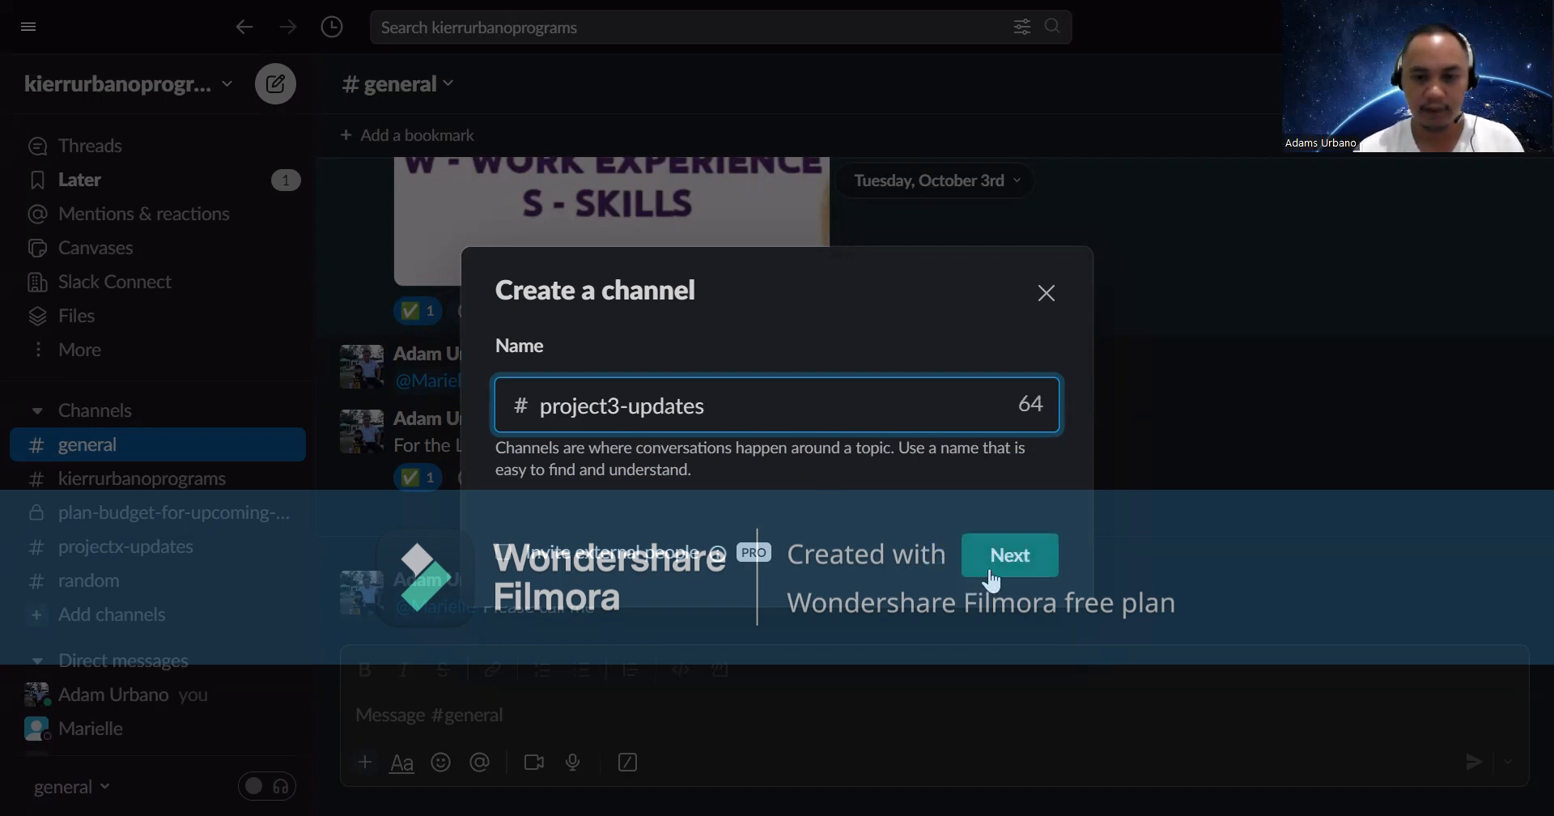
# - Set the channel to Private - Only specific people and create it
pyautogui.click(988, 573)
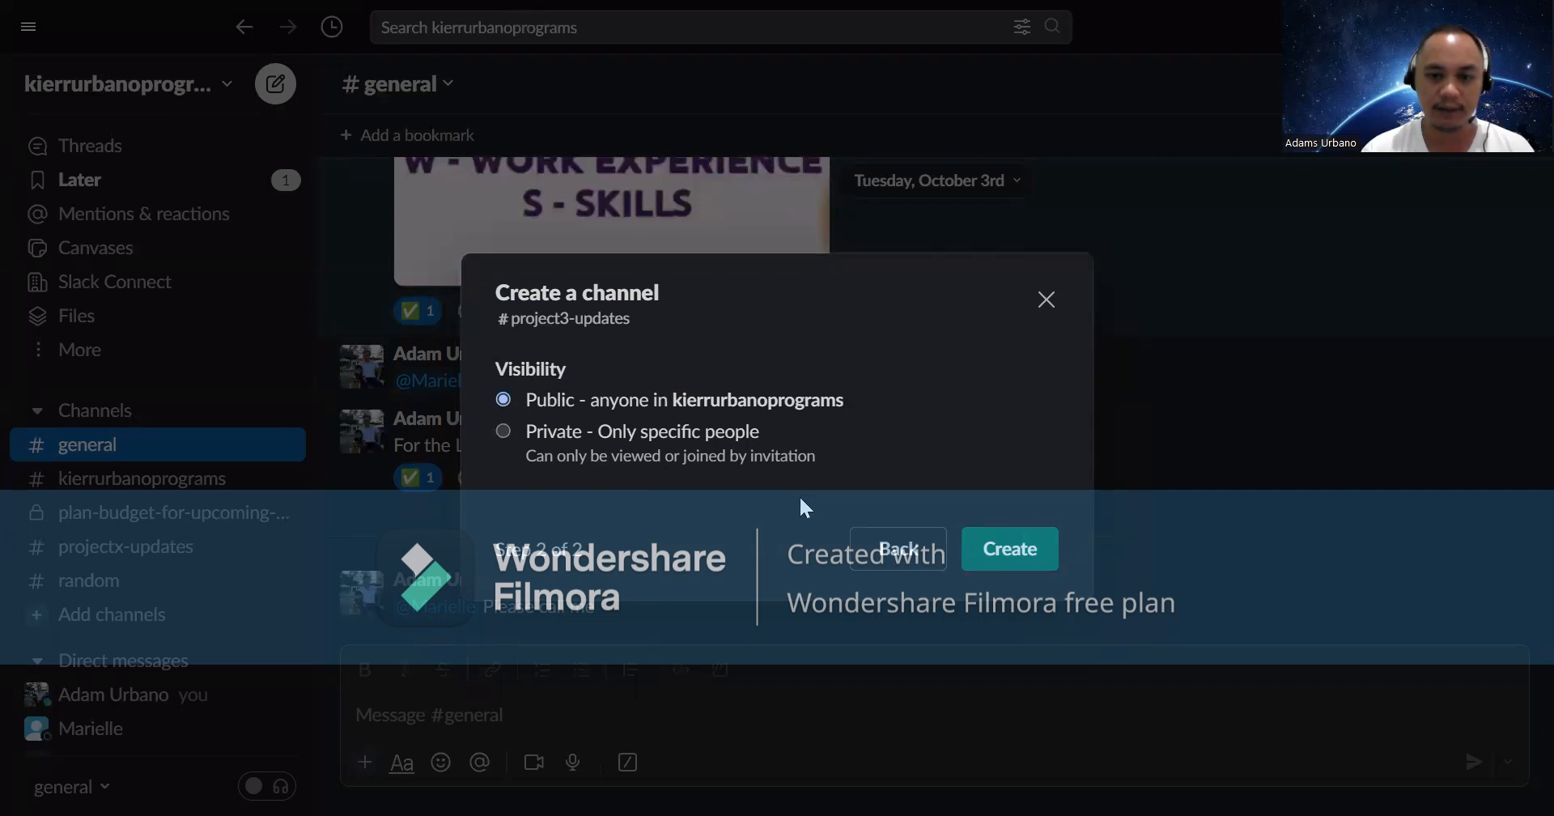
pyautogui.click(504, 432)
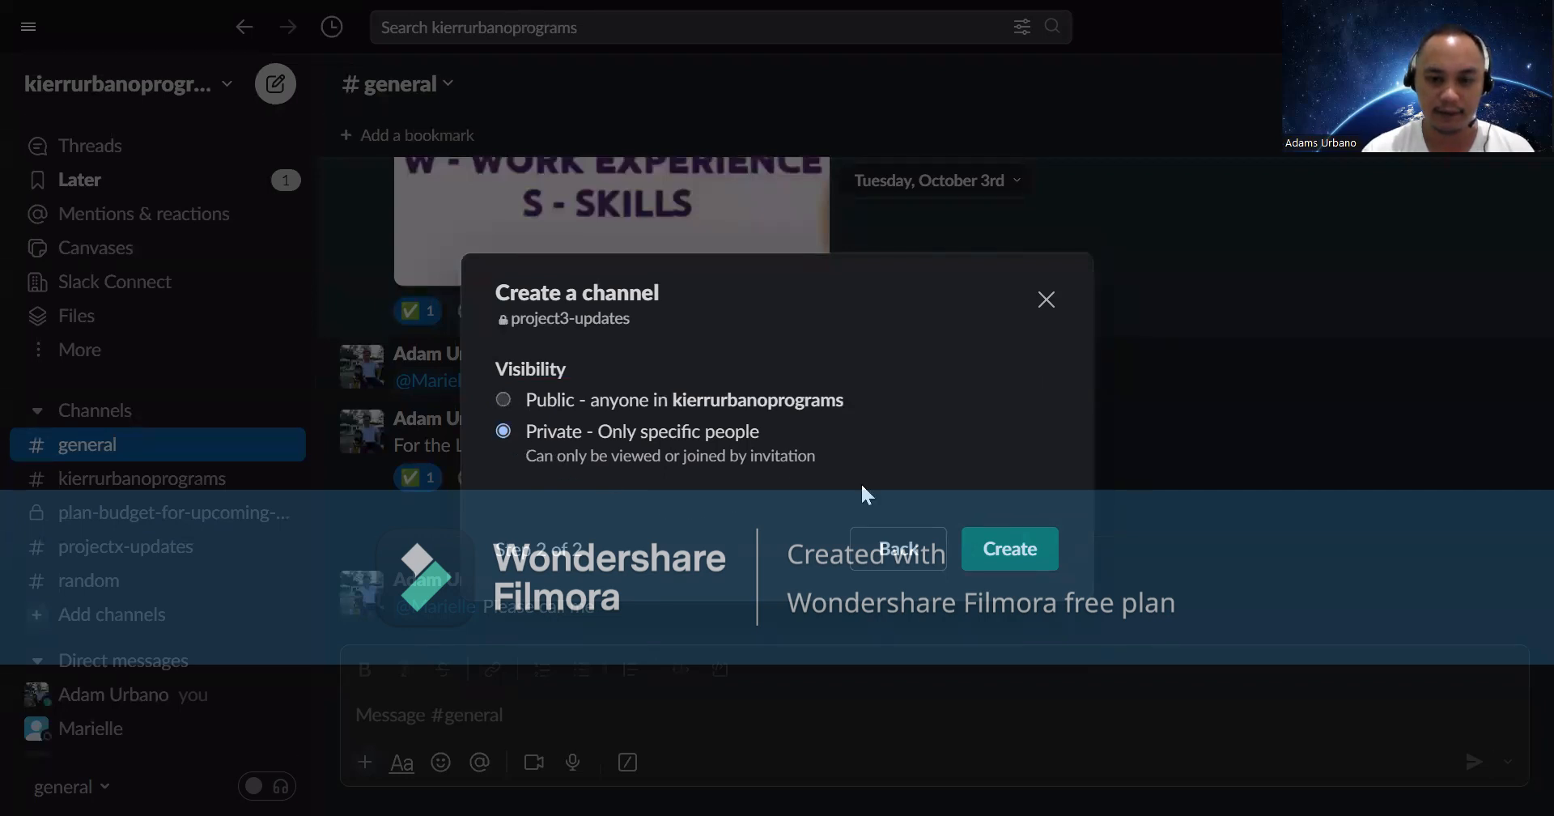
pyautogui.click(1017, 550)
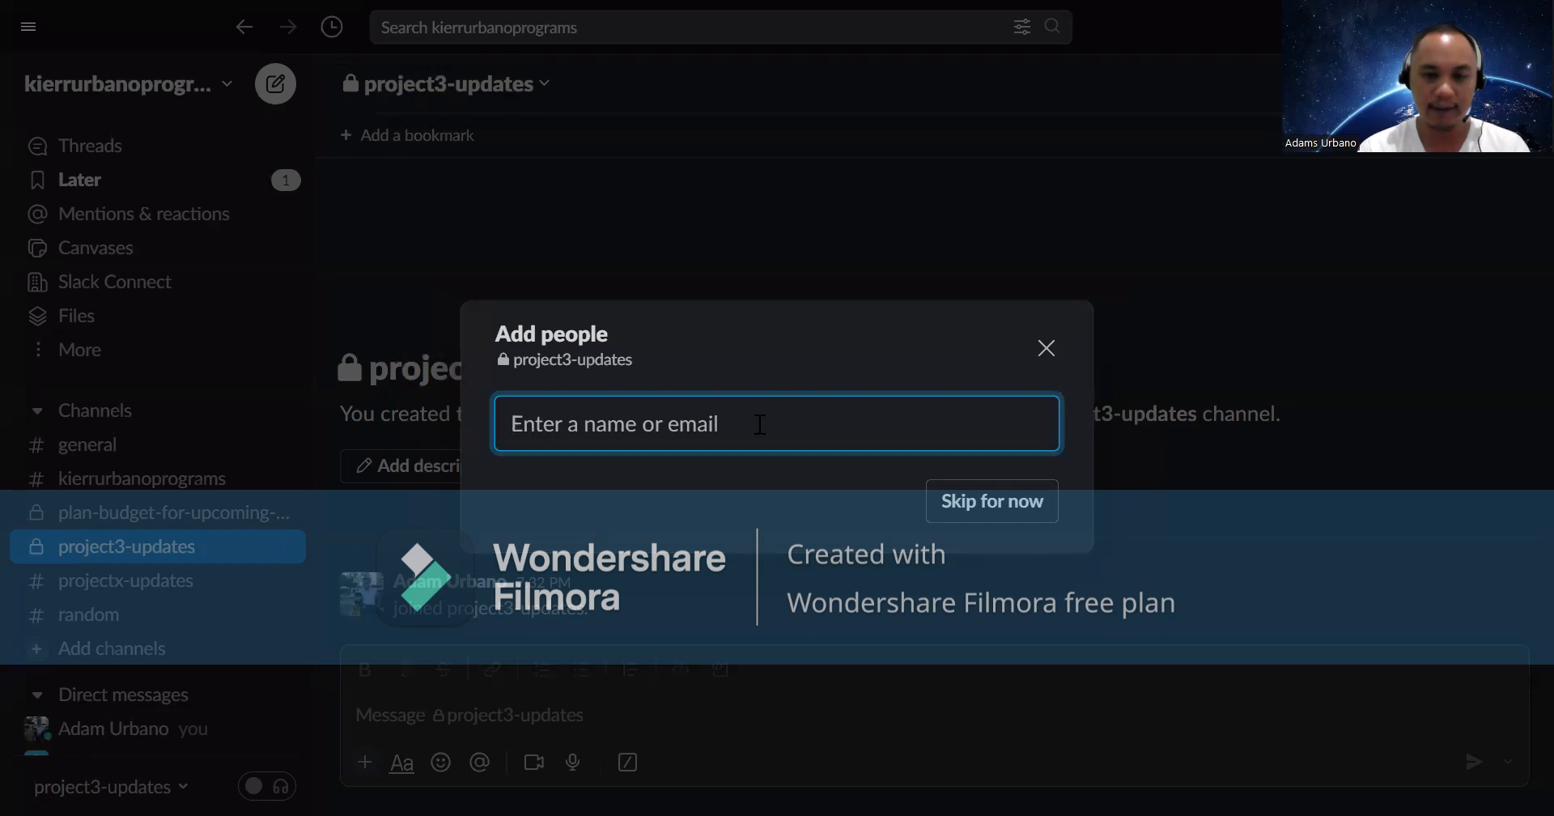
# - Invite a coworker to project3-updates by their e-mail address and dismiss the Sent confirmation
pyautogui.write('ad')
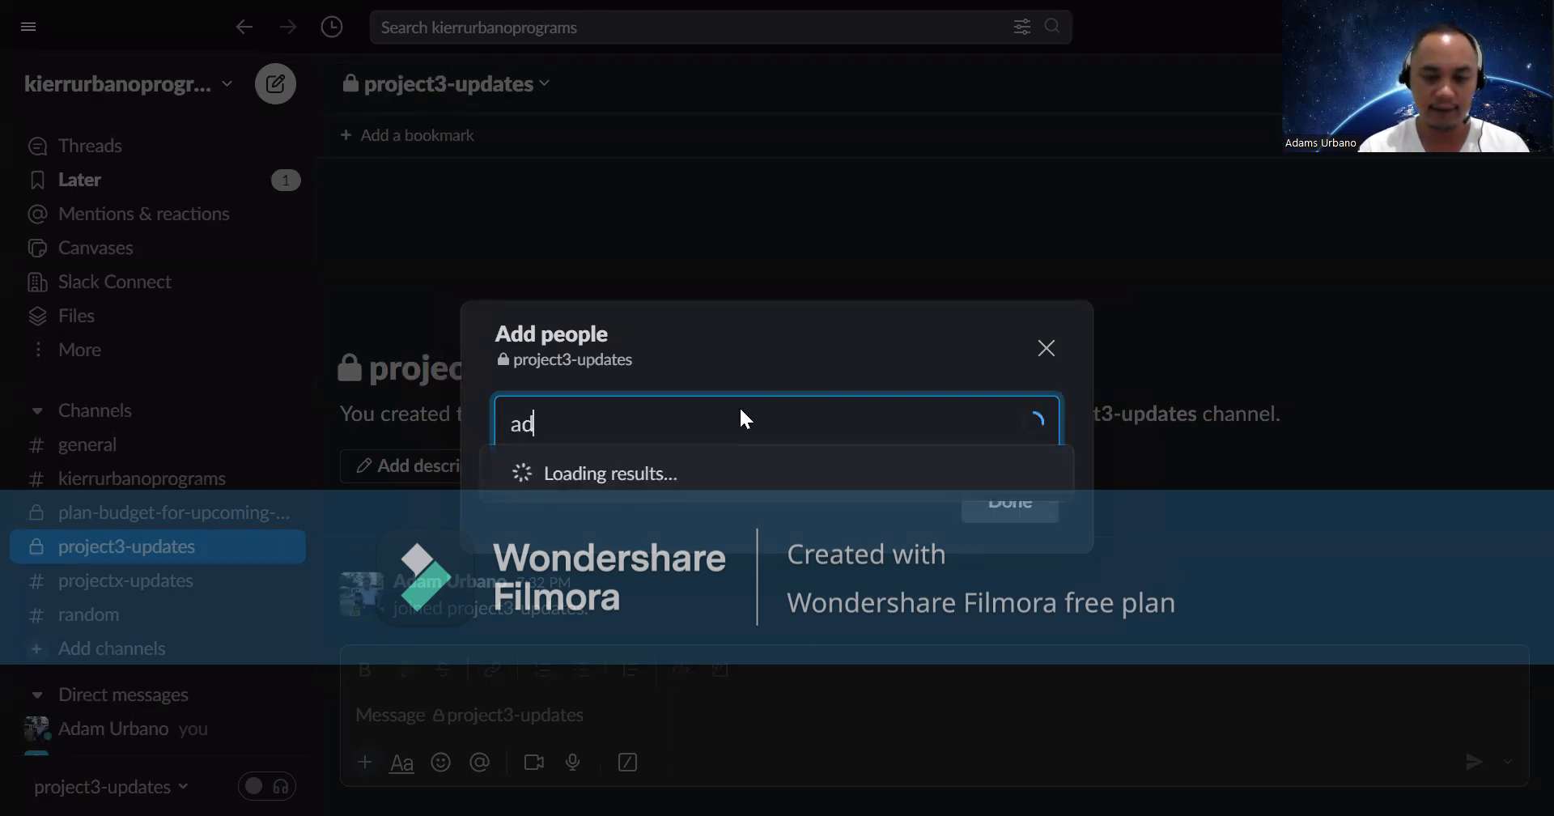
pyautogui.press('BackSpace')
pyautogui.press('BackSpace')
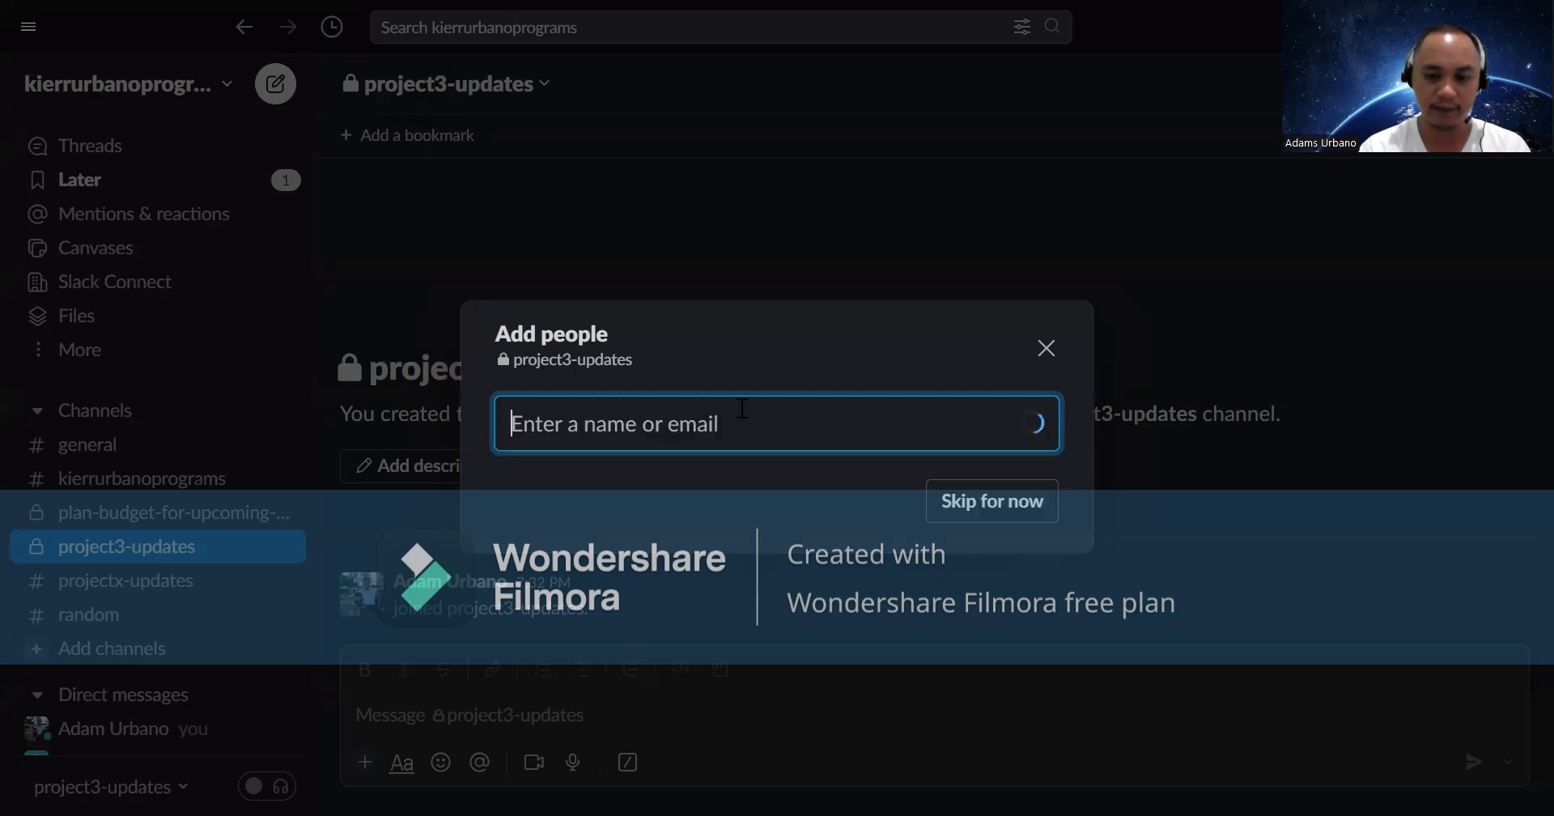
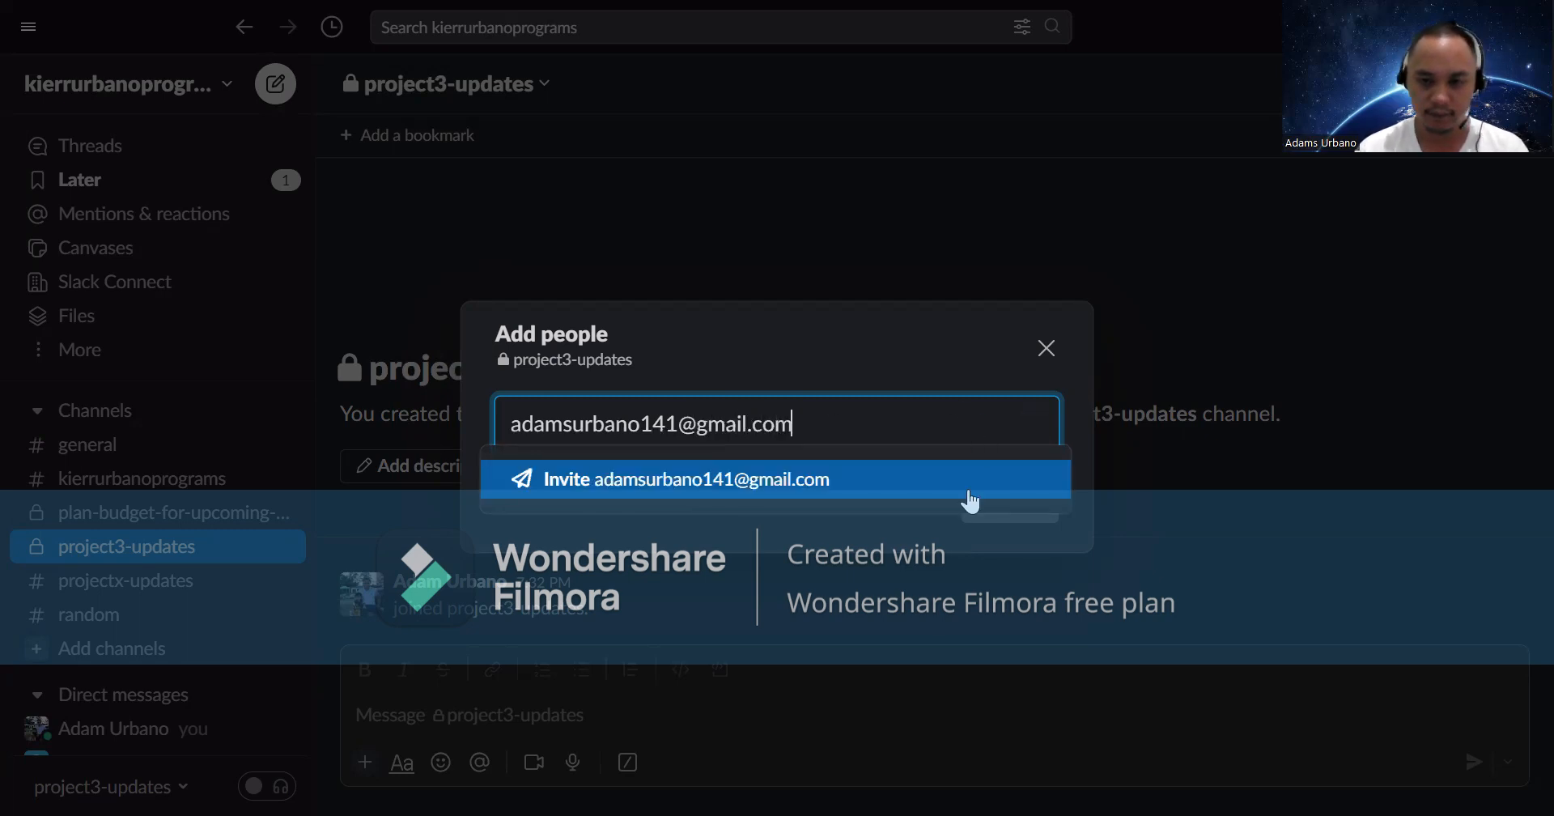
pyautogui.click(972, 502)
pyautogui.click(1013, 512)
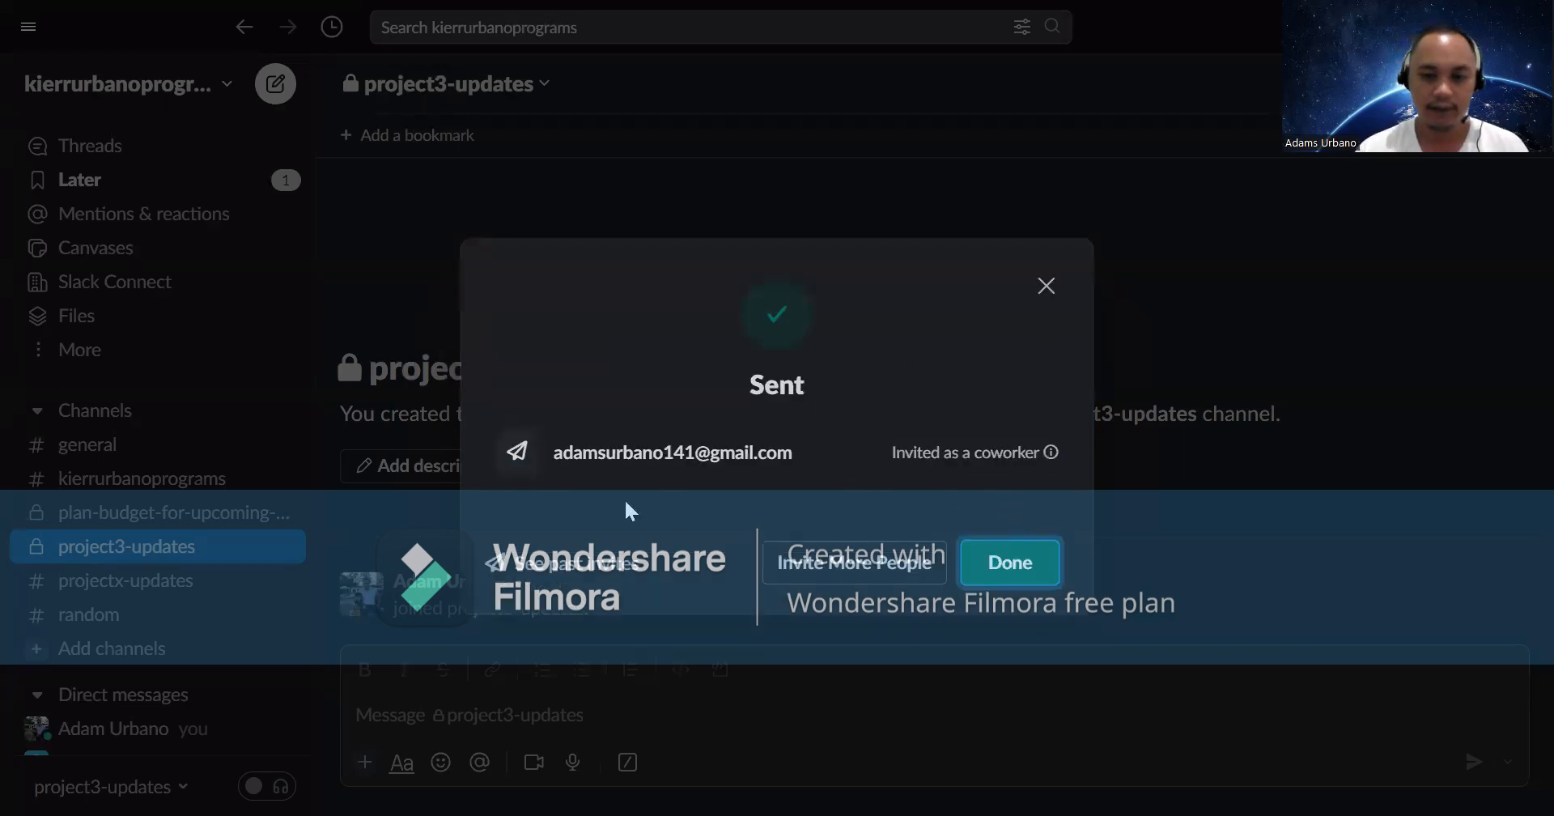
pyautogui.moveTo(681, 425)
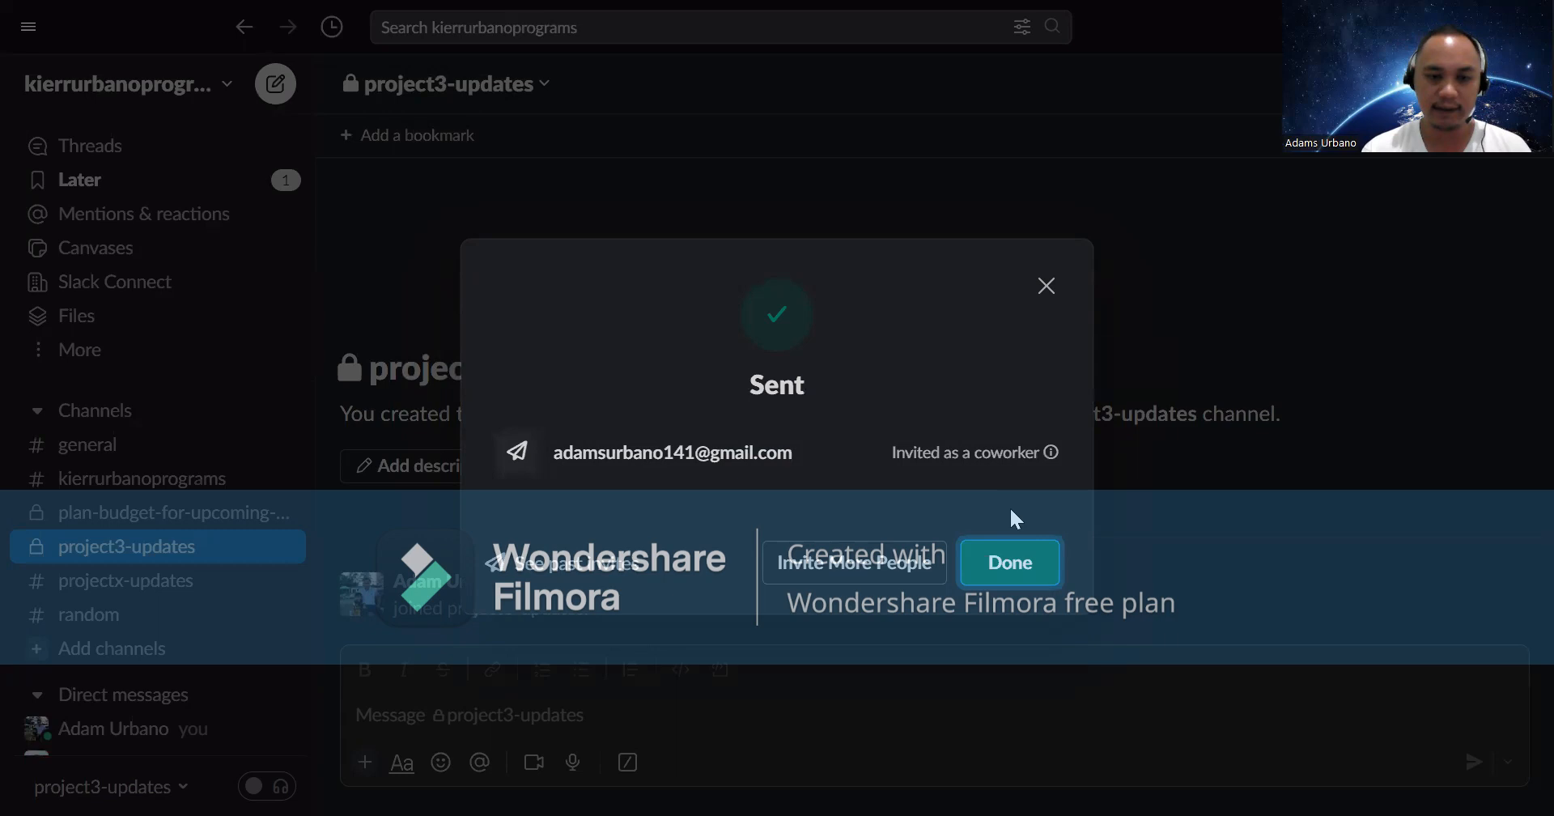
pyautogui.click(1012, 567)
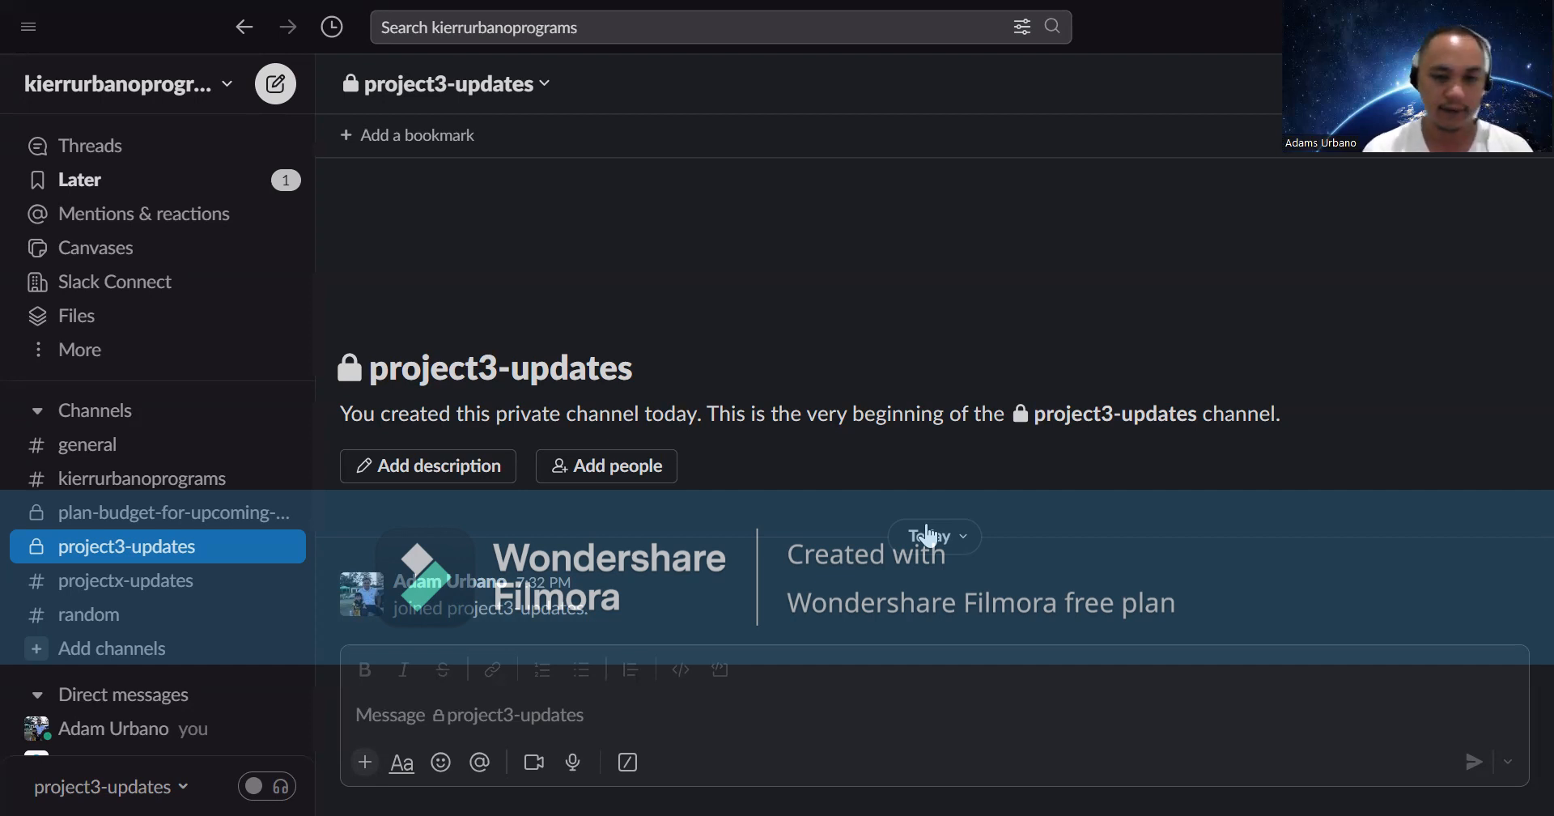
# - Open the channel's Add description editor and close it without saving
pyautogui.click(490, 466)
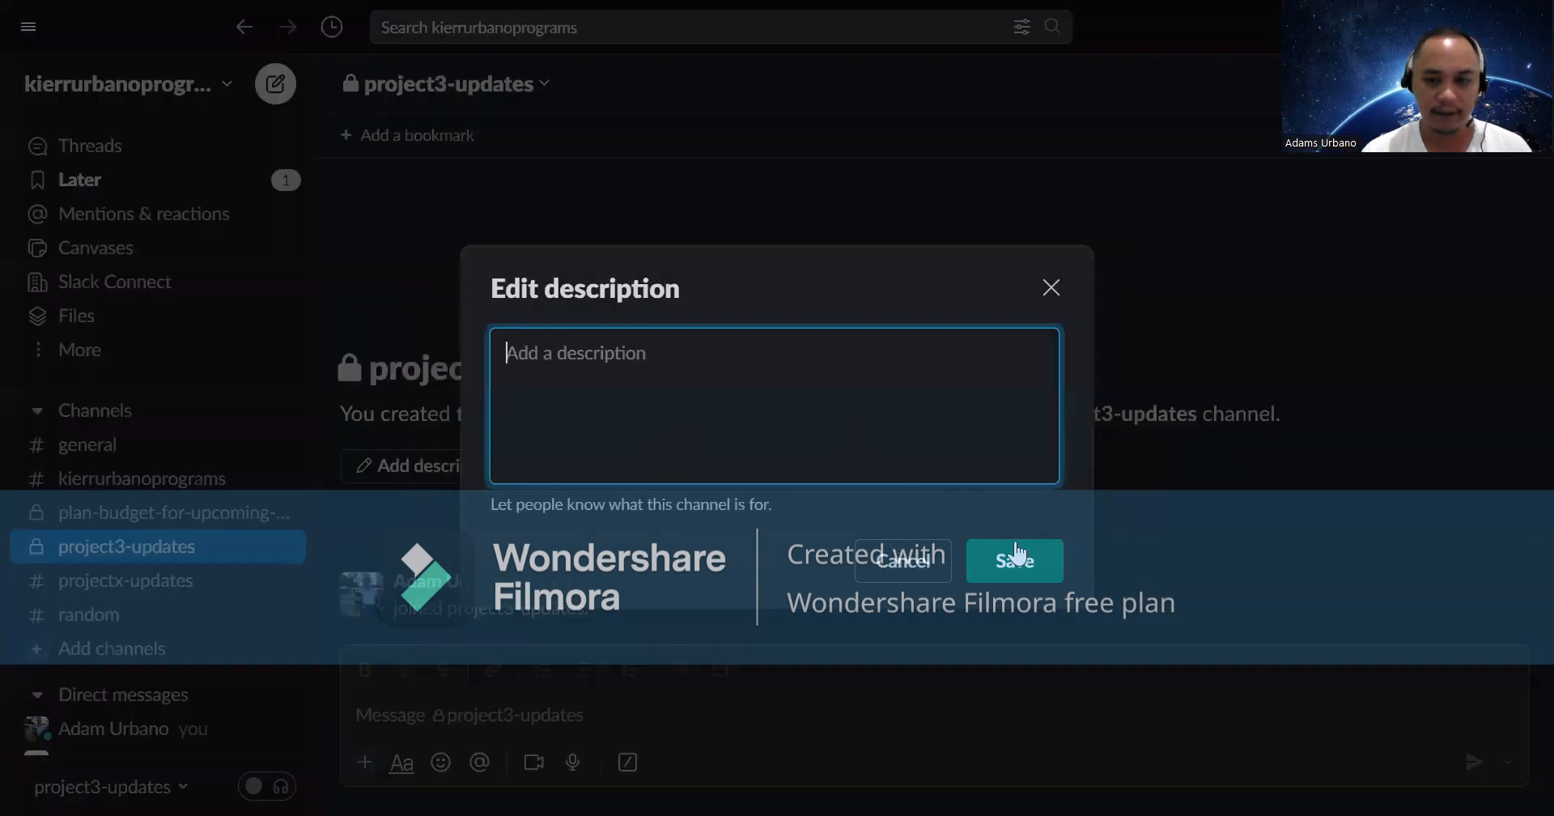
pyautogui.click(1054, 288)
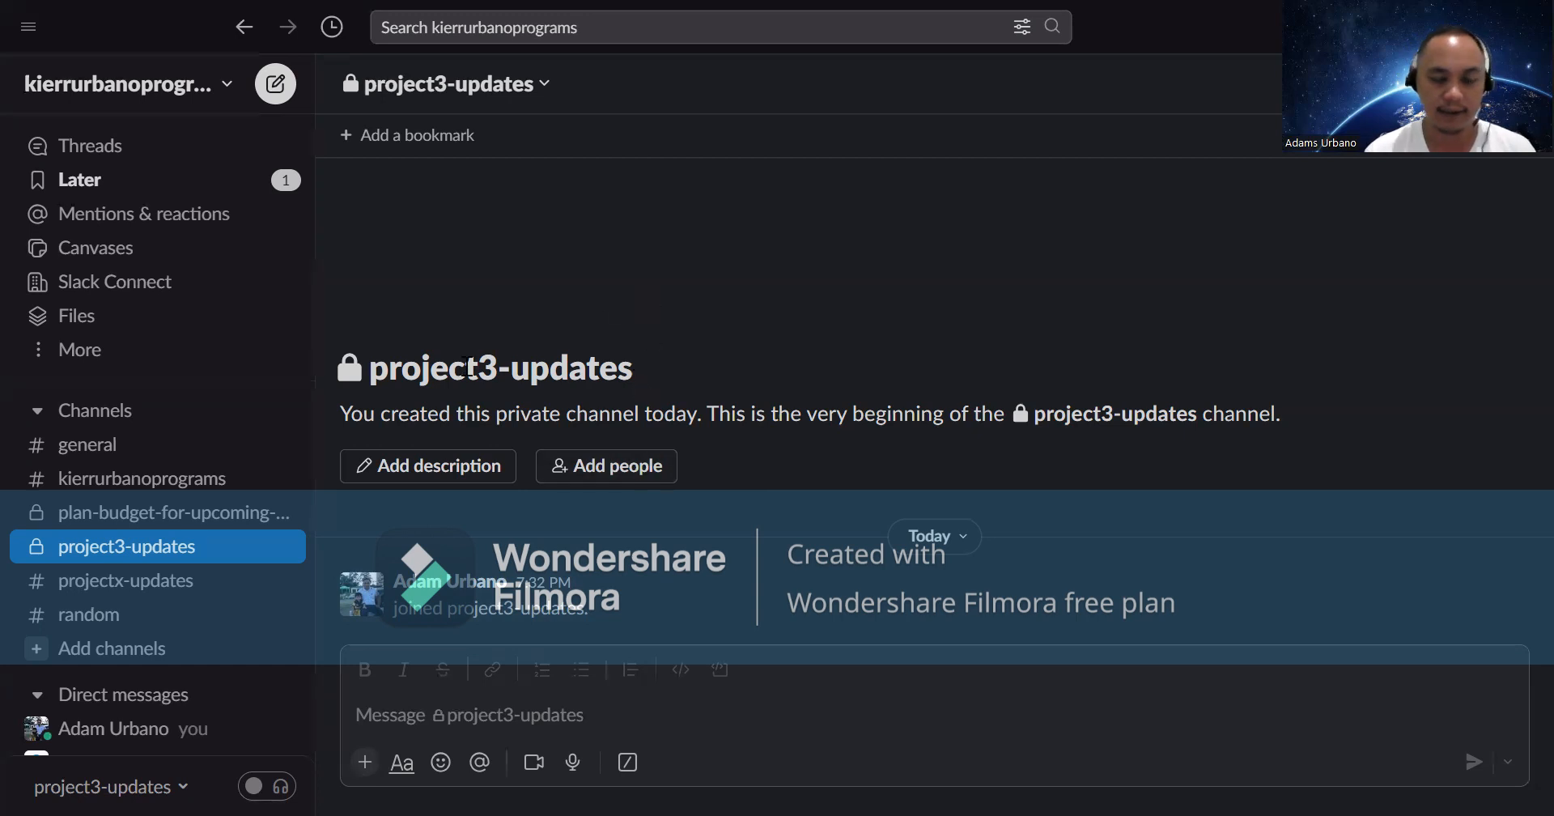
# - Send 'hi' in a direct message to the coworker from the Direct messages list
pyautogui.scroll(-3, 211, 655)
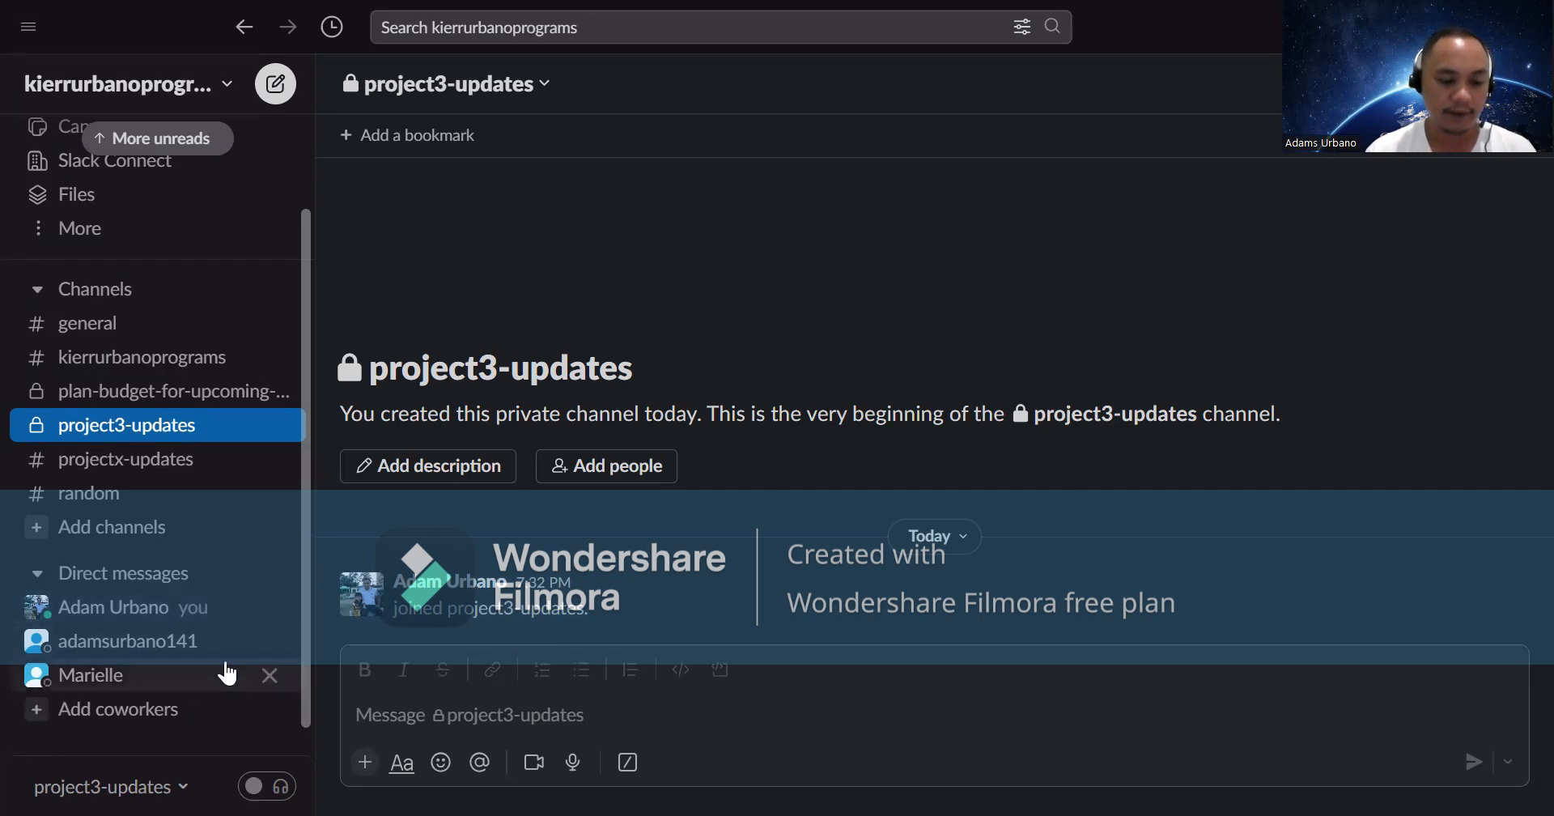
pyautogui.click(139, 683)
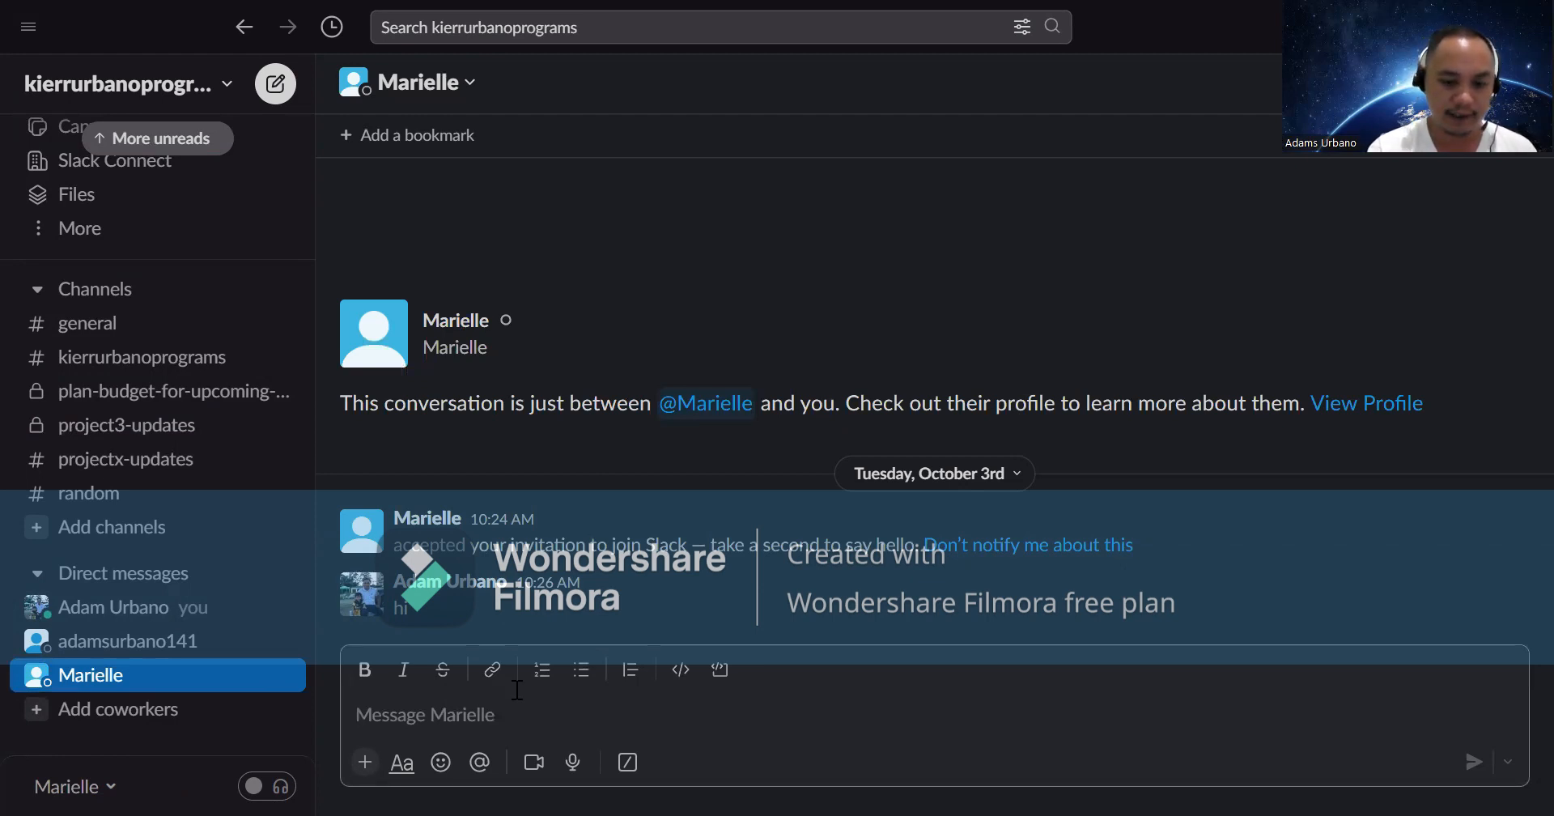
pyautogui.write('hi')
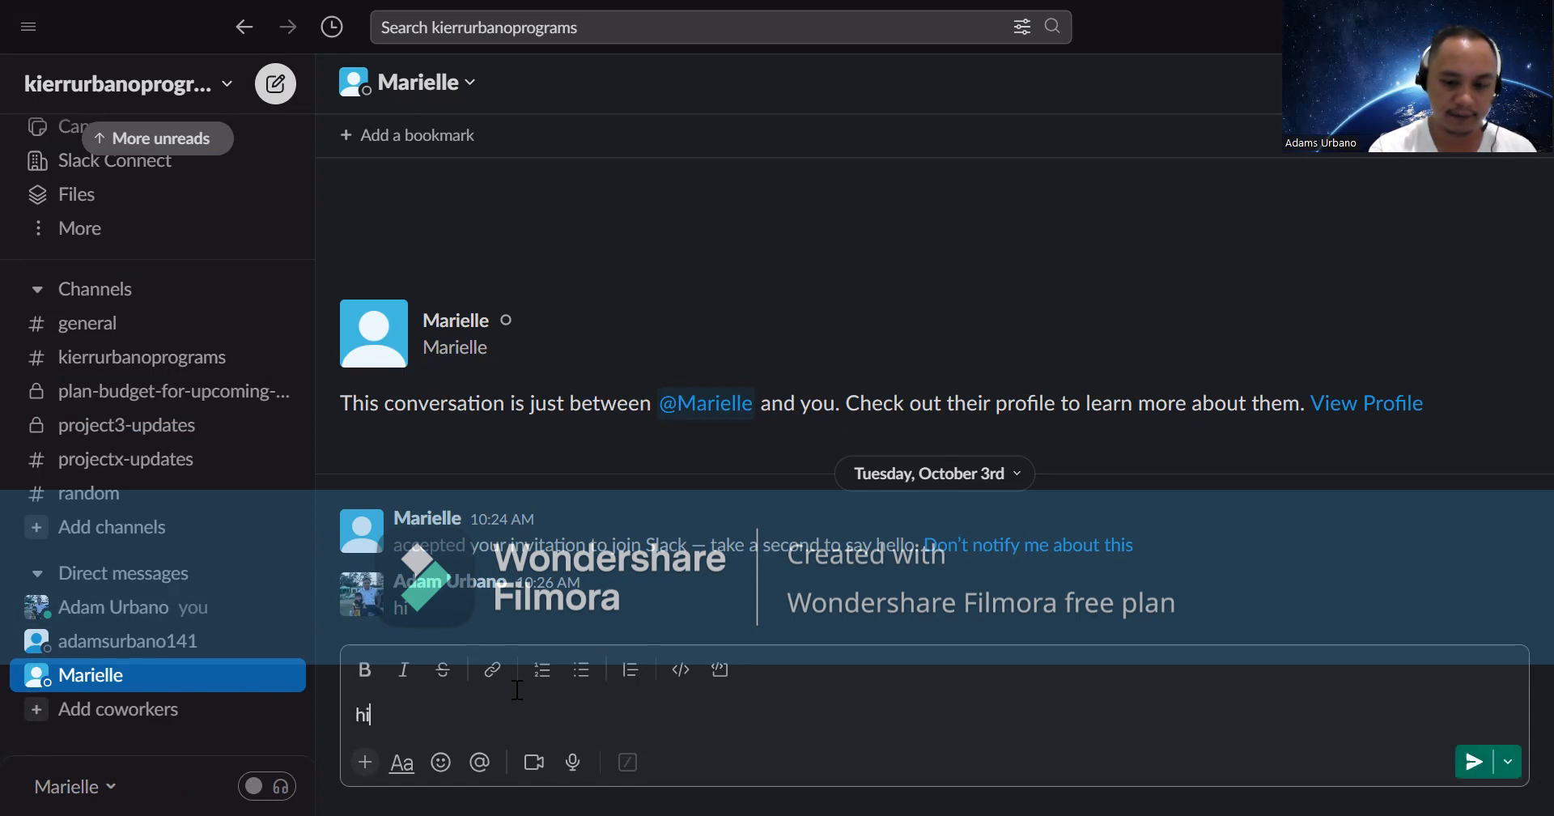
pyautogui.press('Return')
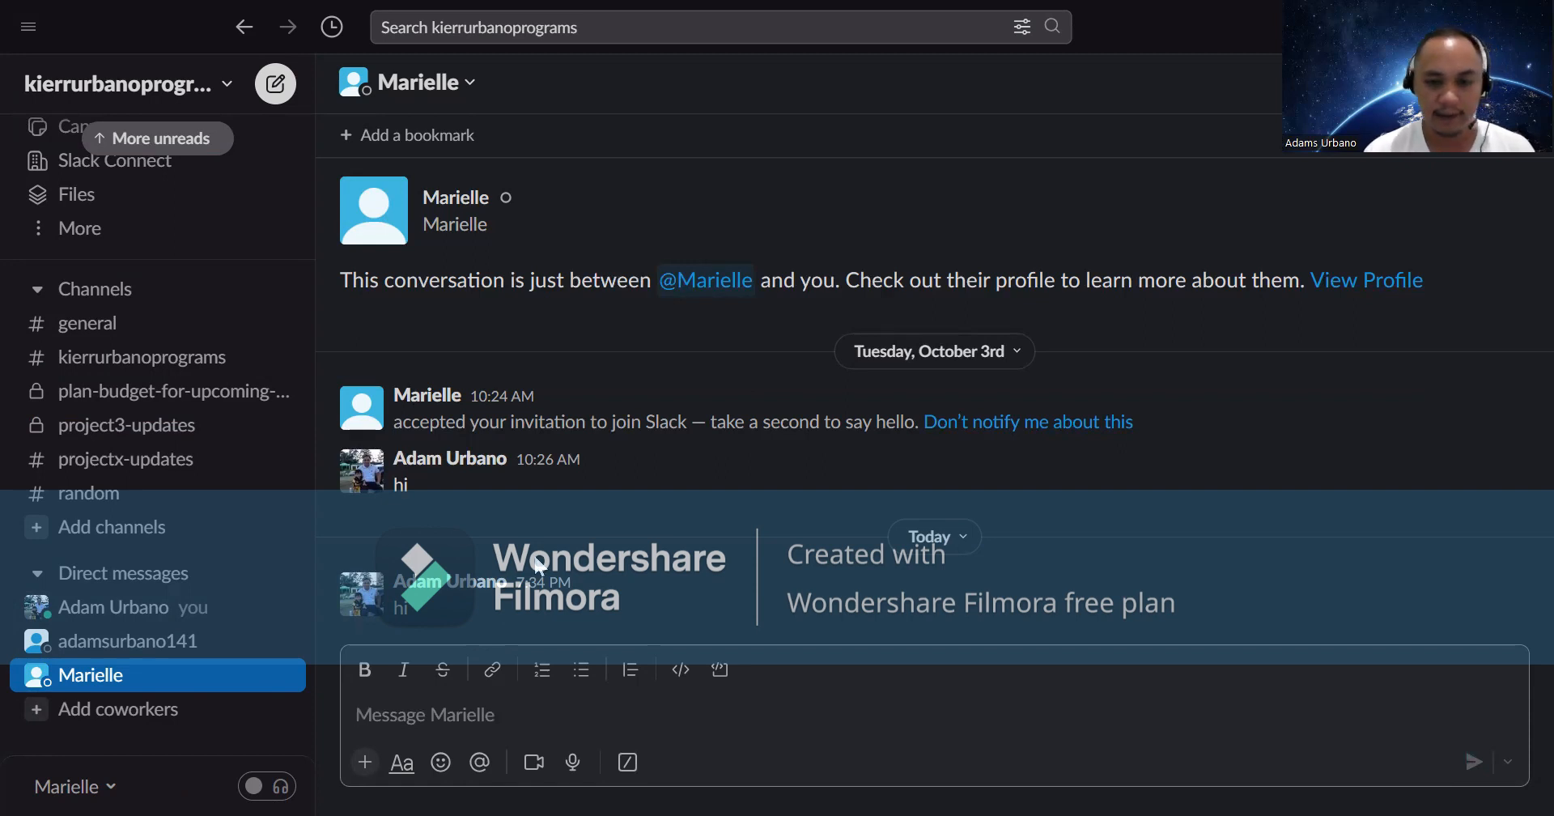
pyautogui.moveTo(422, 605)
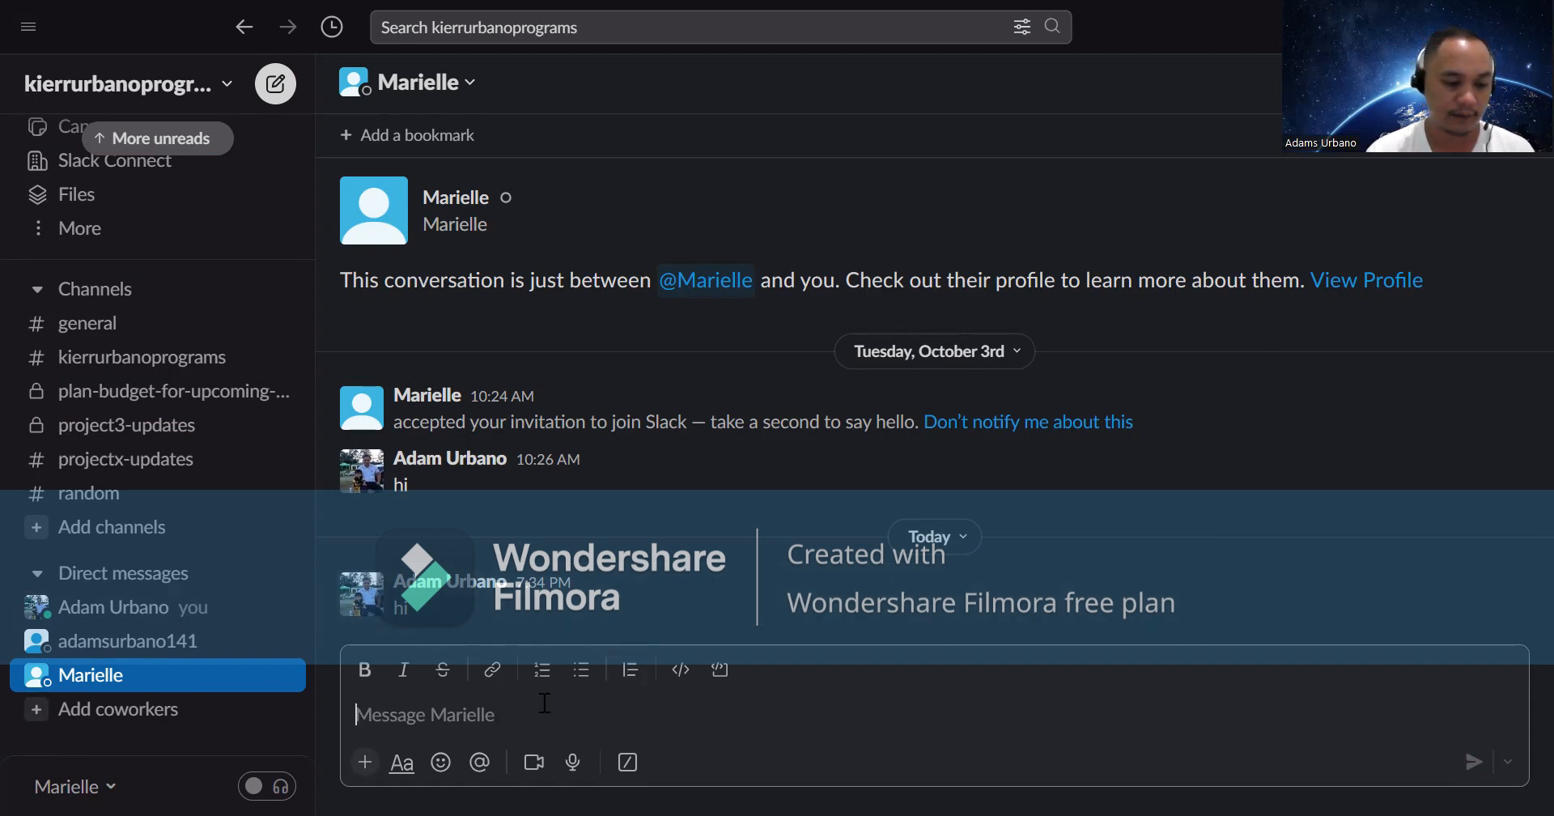
pyautogui.moveTo(484, 595)
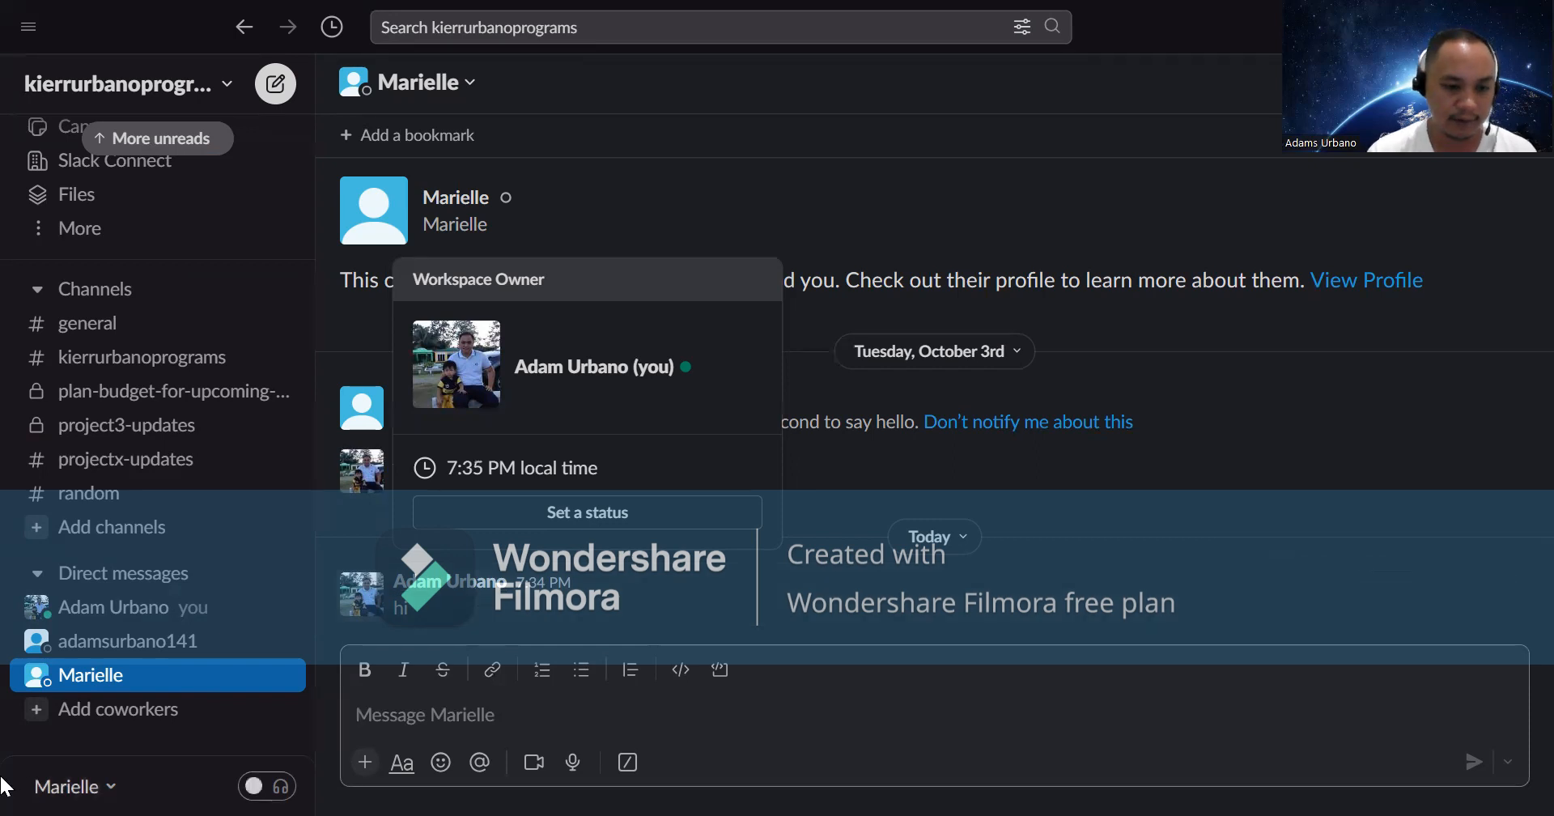
pyautogui.scroll(2, 194, 502)
pyautogui.scroll(-2, 222, 475)
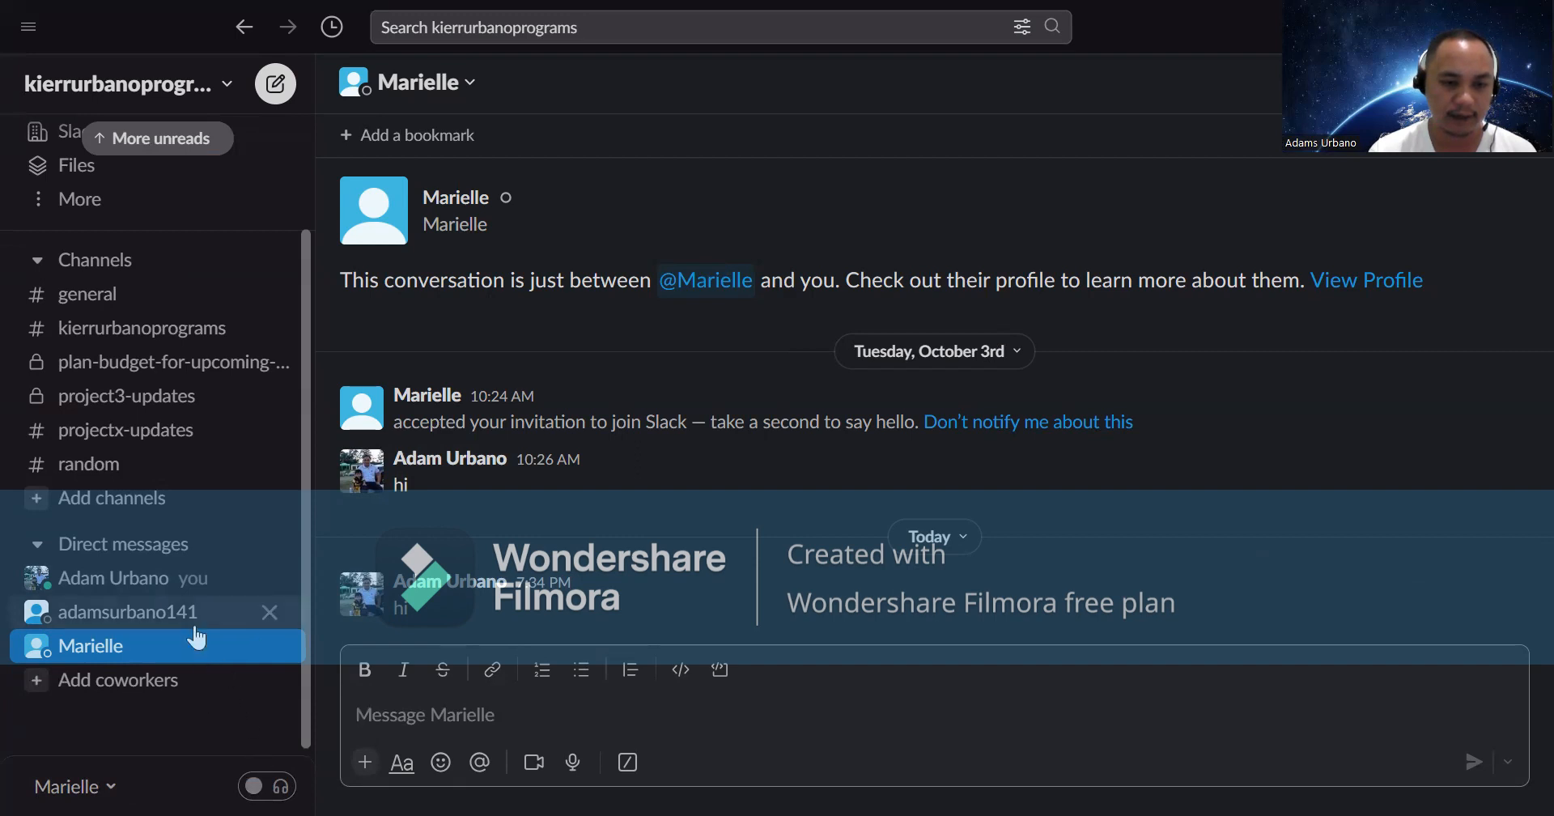
pyautogui.click(257, 788)
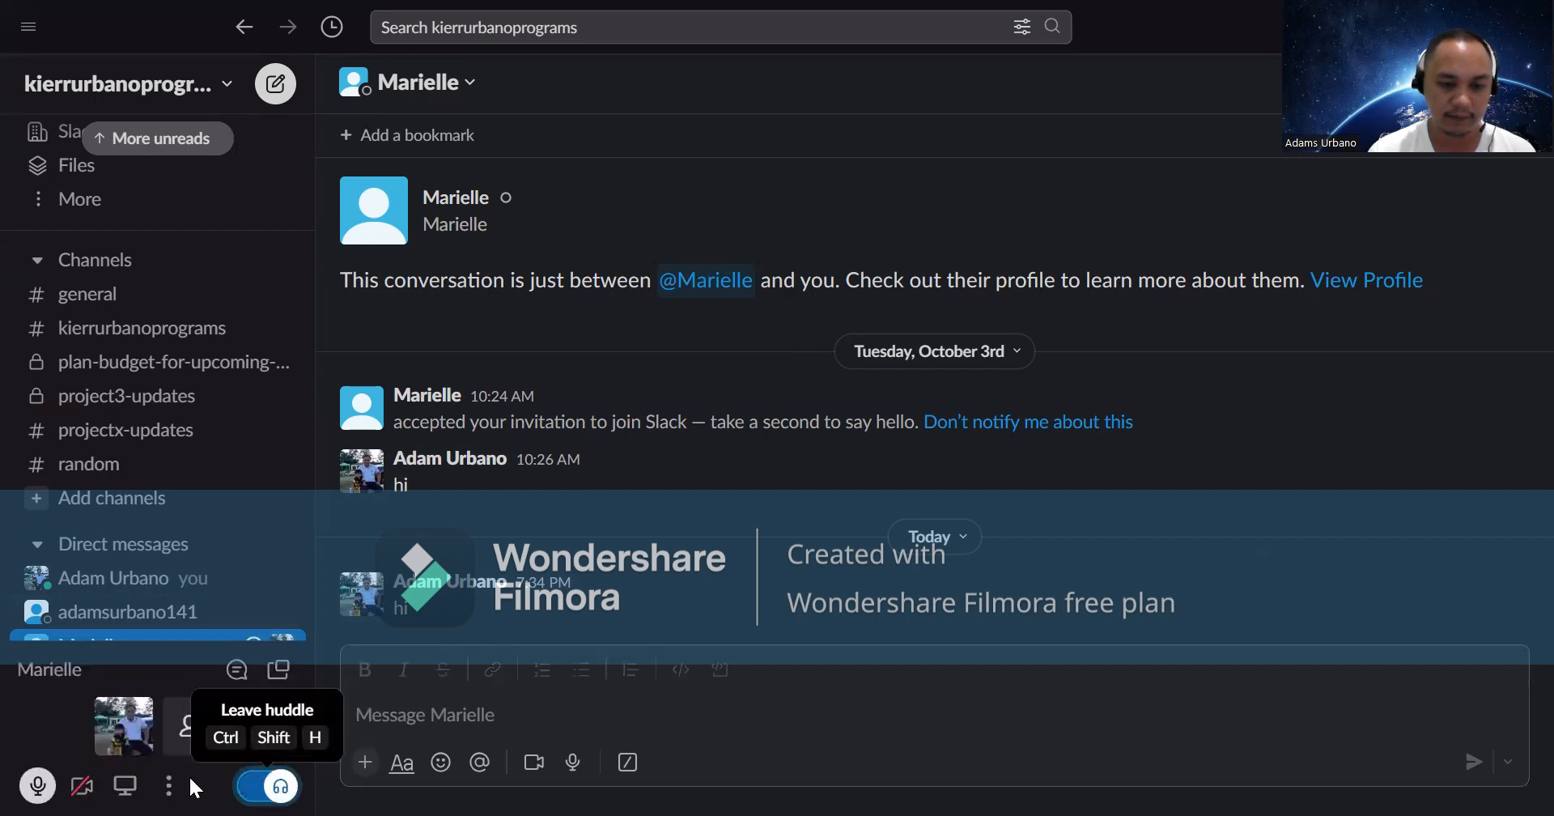
# - Turn on video in the huddle, then leave it
pyautogui.click(84, 787)
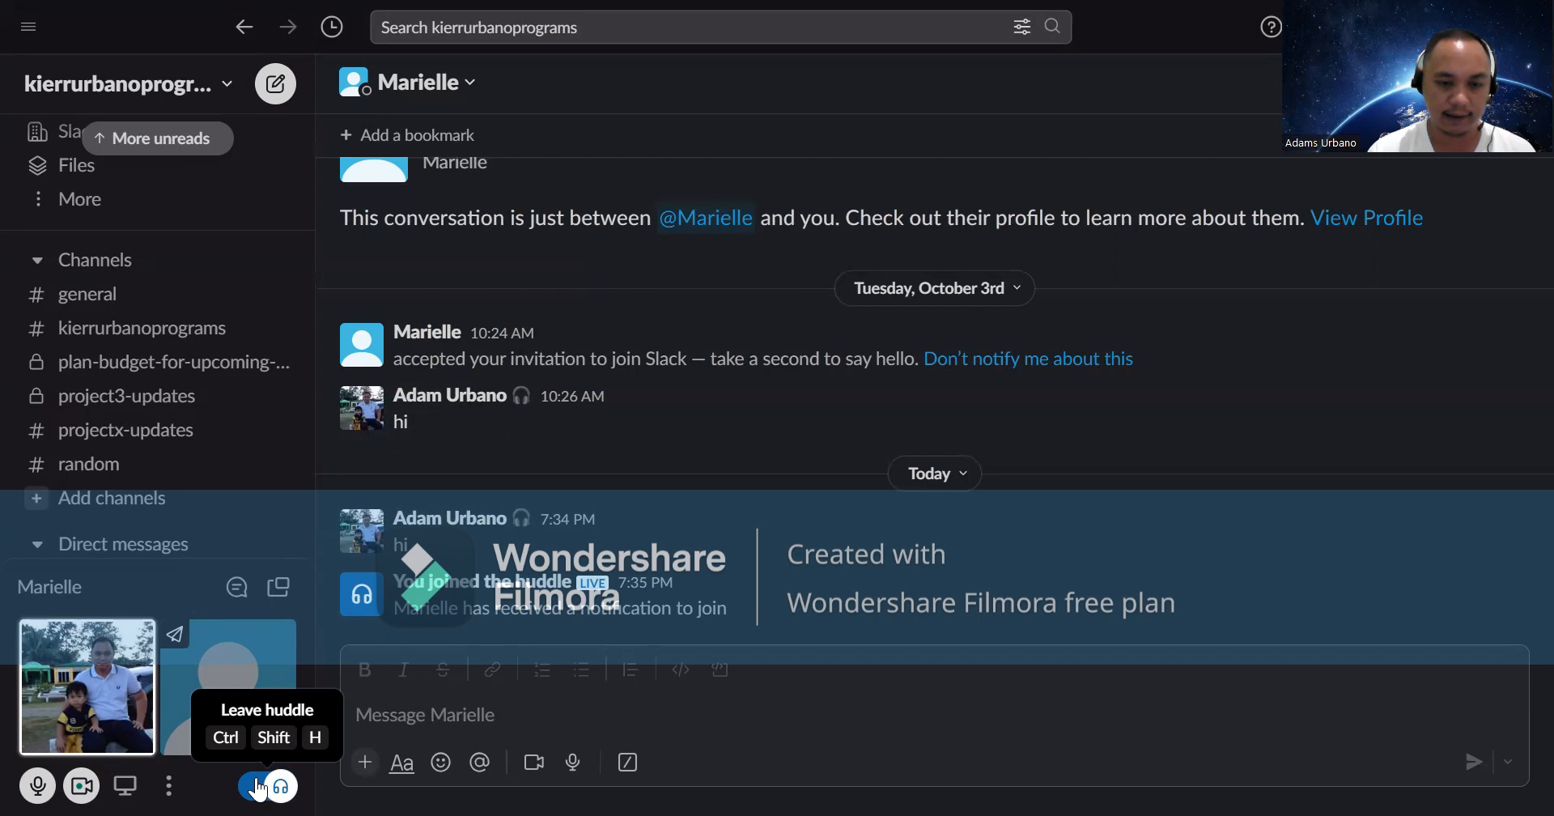
pyautogui.click(259, 787)
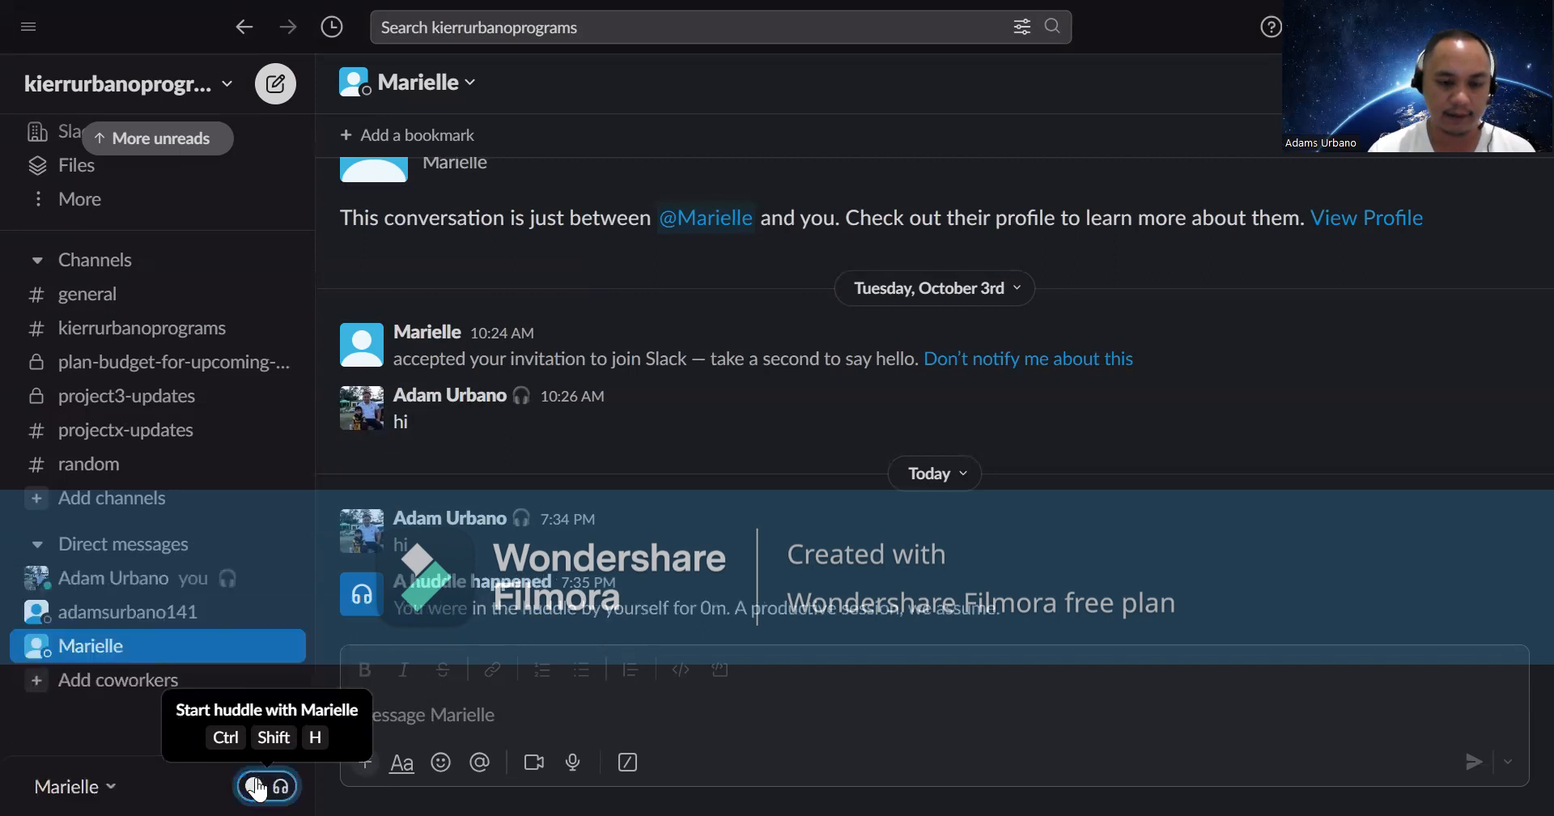